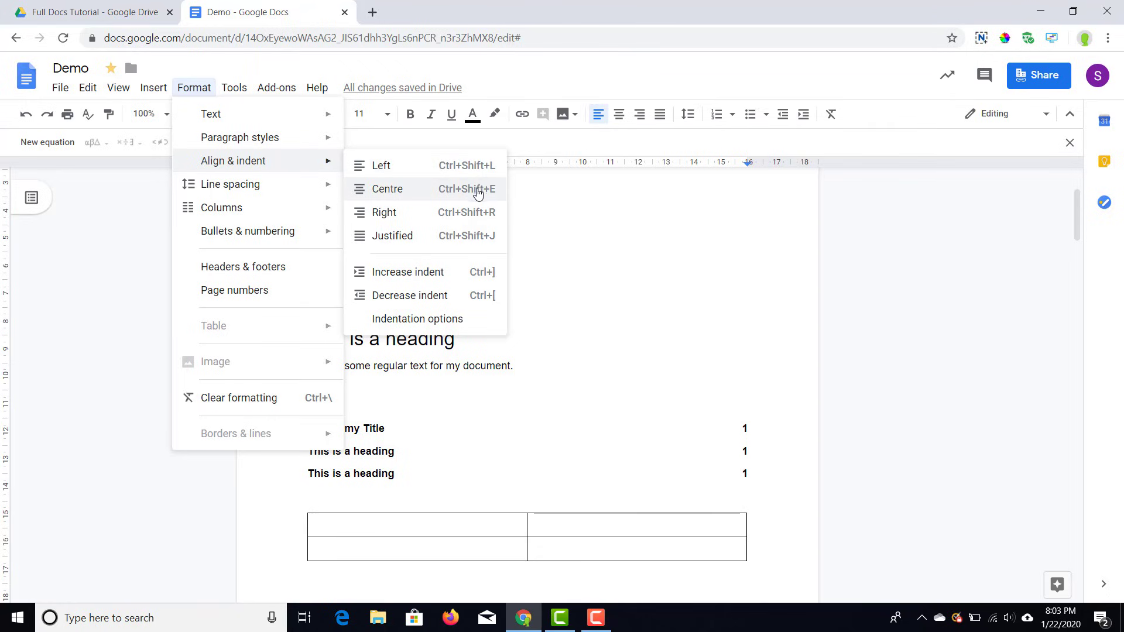
Step: Open the indentation options and look through the special indent choices
{"action": "left_click", "coordinate": [469, 324]}
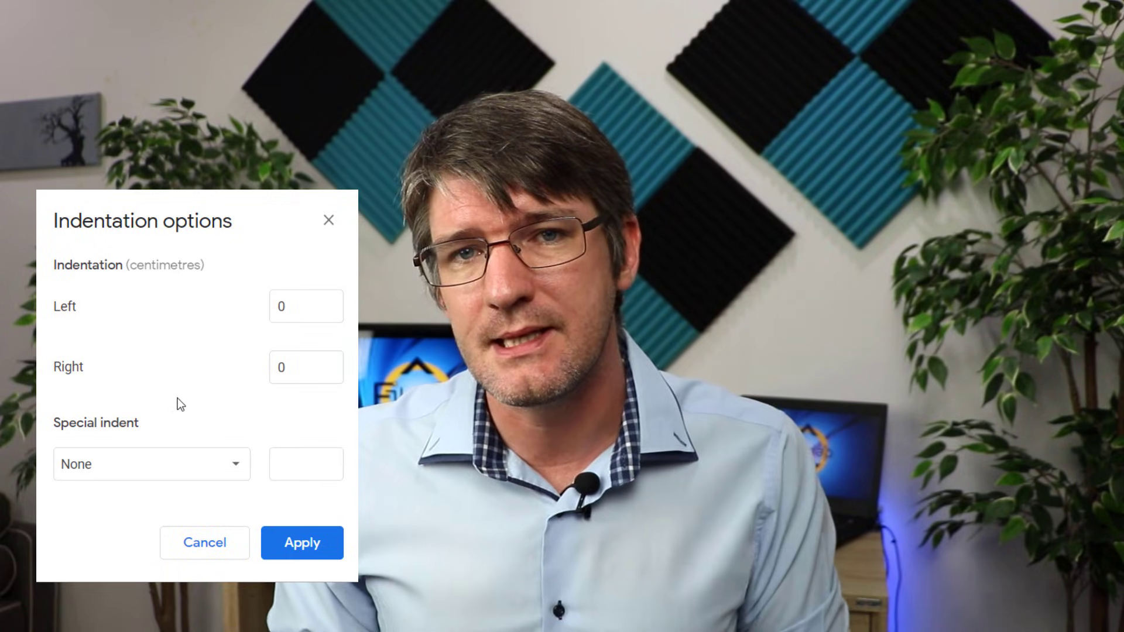
{"action": "left_click", "coordinate": [146, 465]}
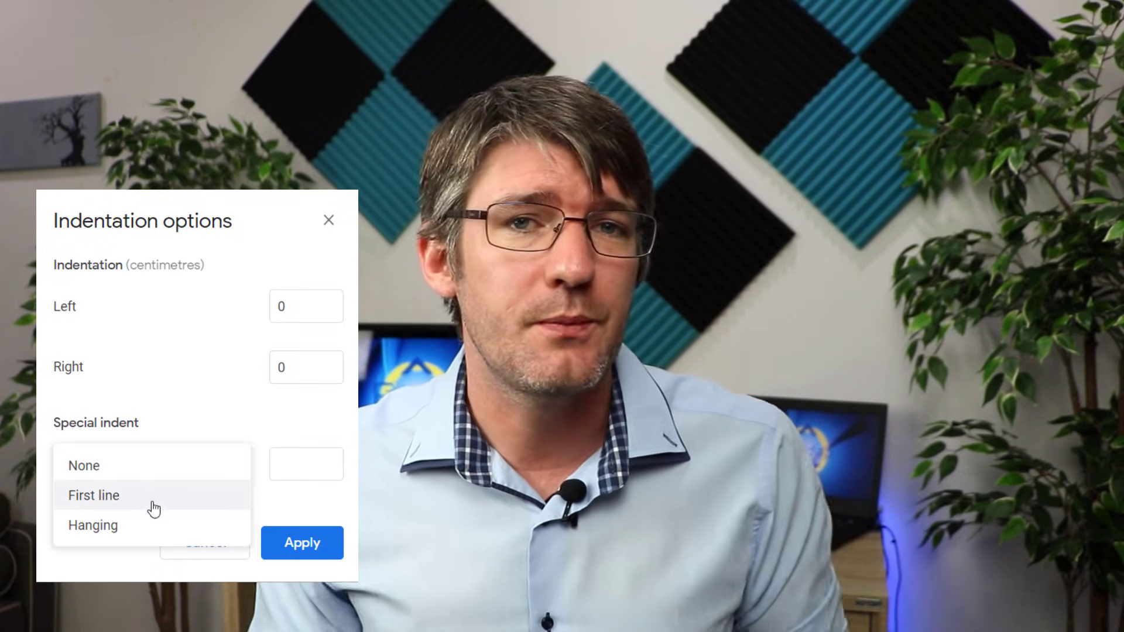
{"action": "left_click", "coordinate": [152, 479]}
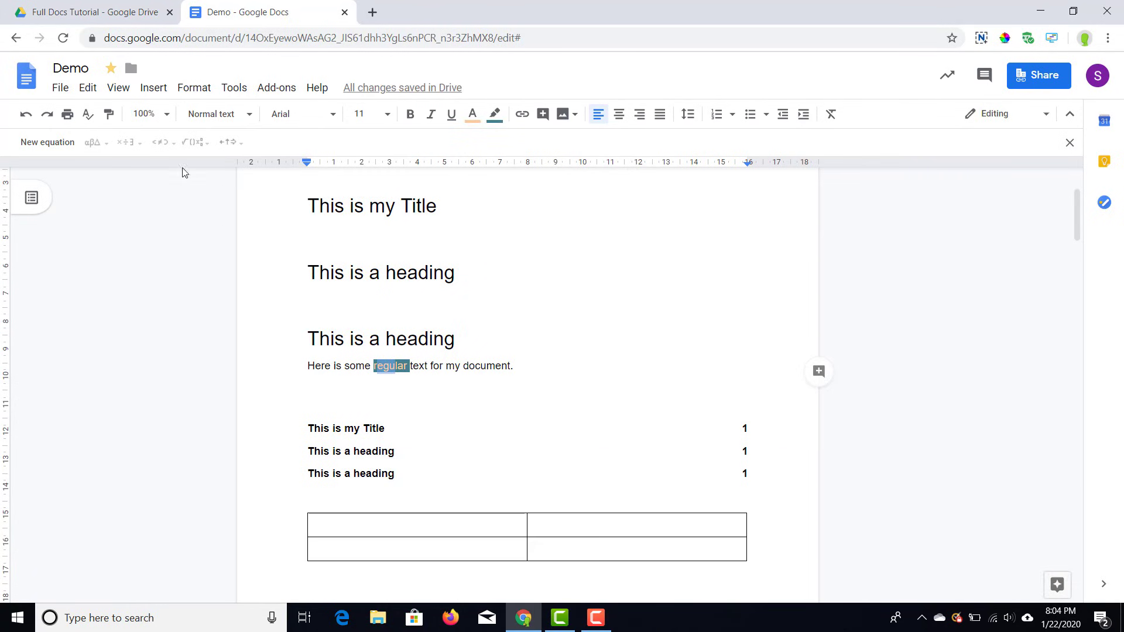
Step: Copy the formatting of the highlighted word "regular" onto "a heading" in the first heading and onto the rest of the body sentence
{"action": "left_click", "coordinate": [111, 119]}
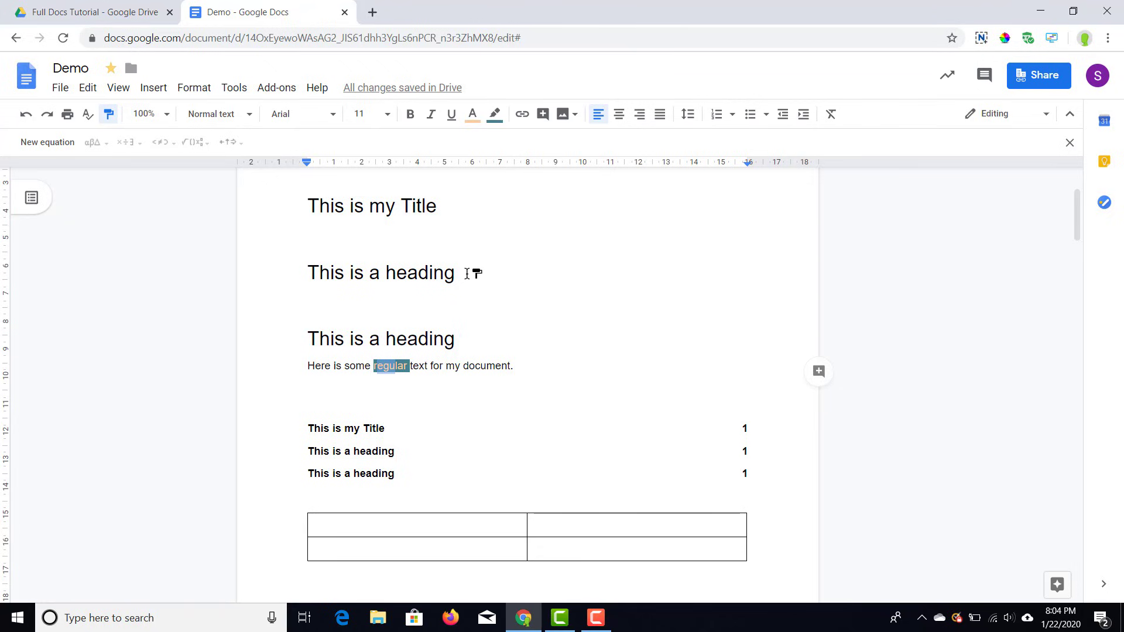
{"action": "left_click_drag", "start_coordinate": [466, 273], "coordinate": [373, 279]}
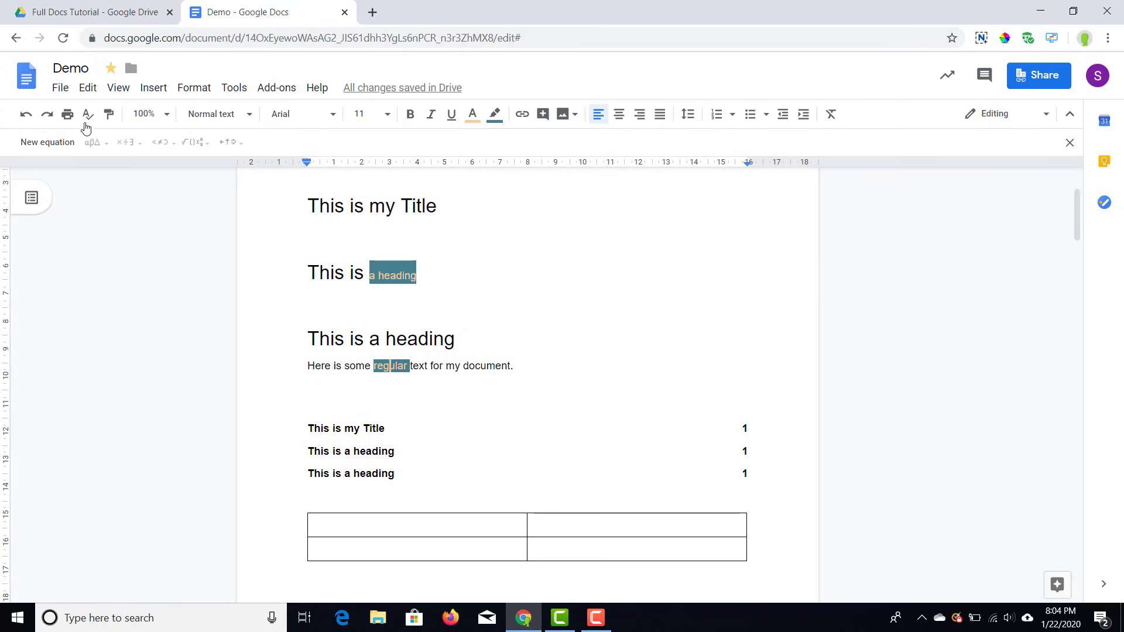
{"action": "left_click", "coordinate": [108, 113]}
{"action": "left_click_drag", "start_coordinate": [504, 367], "coordinate": [443, 374]}
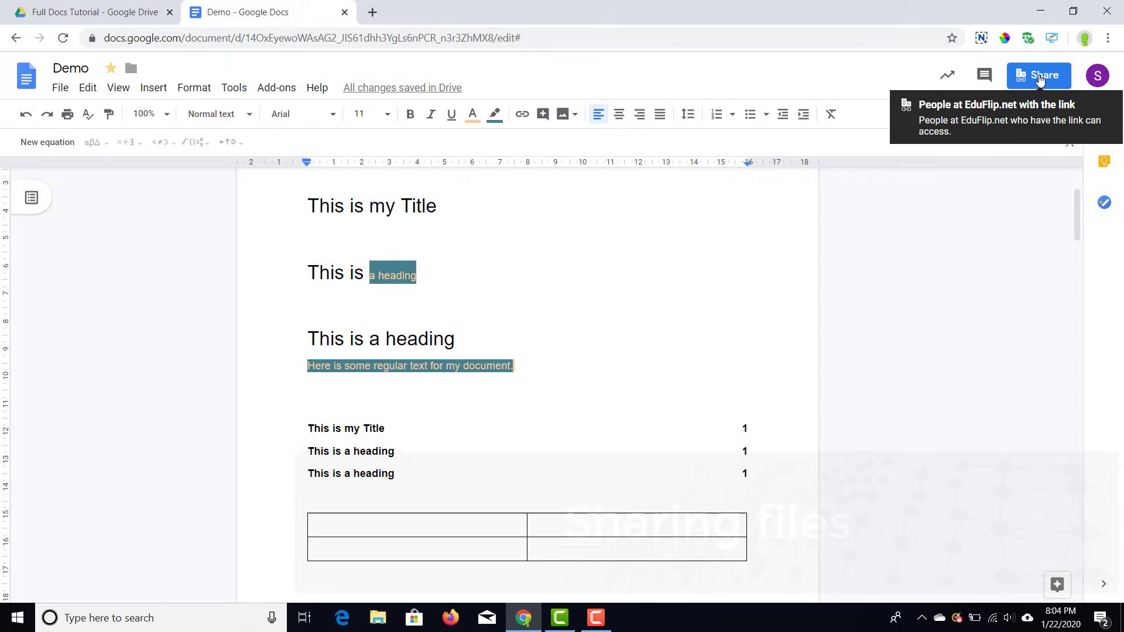
Step: Turn link sharing off for the document so only specific people can access it
{"action": "left_click", "coordinate": [1040, 80]}
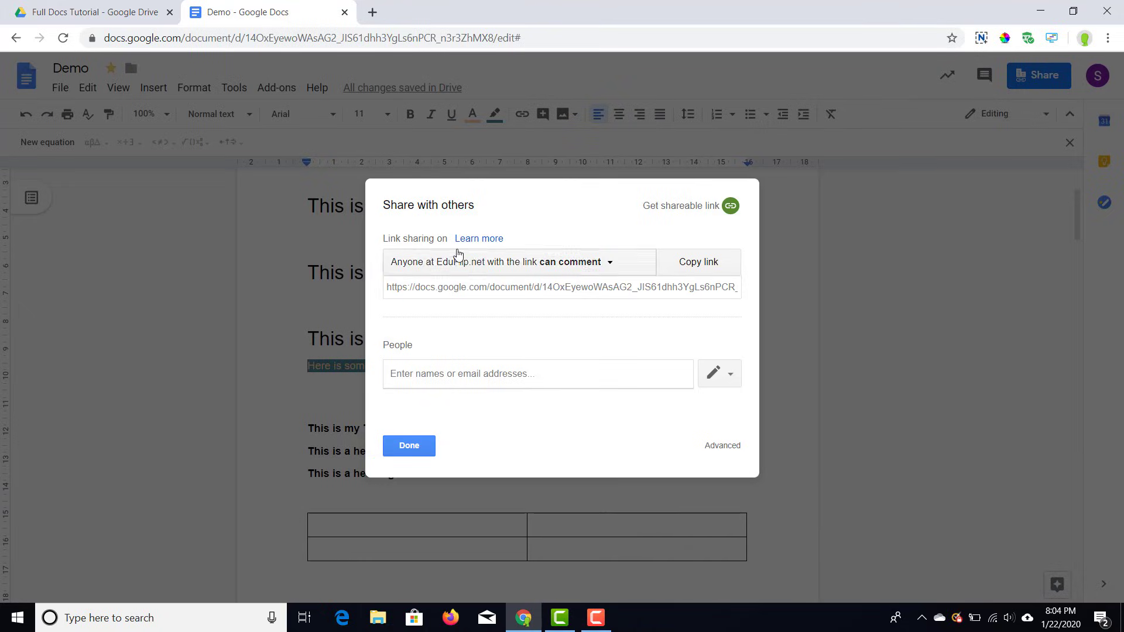
{"action": "left_click", "coordinate": [605, 261]}
{"action": "left_click", "coordinate": [538, 291]}
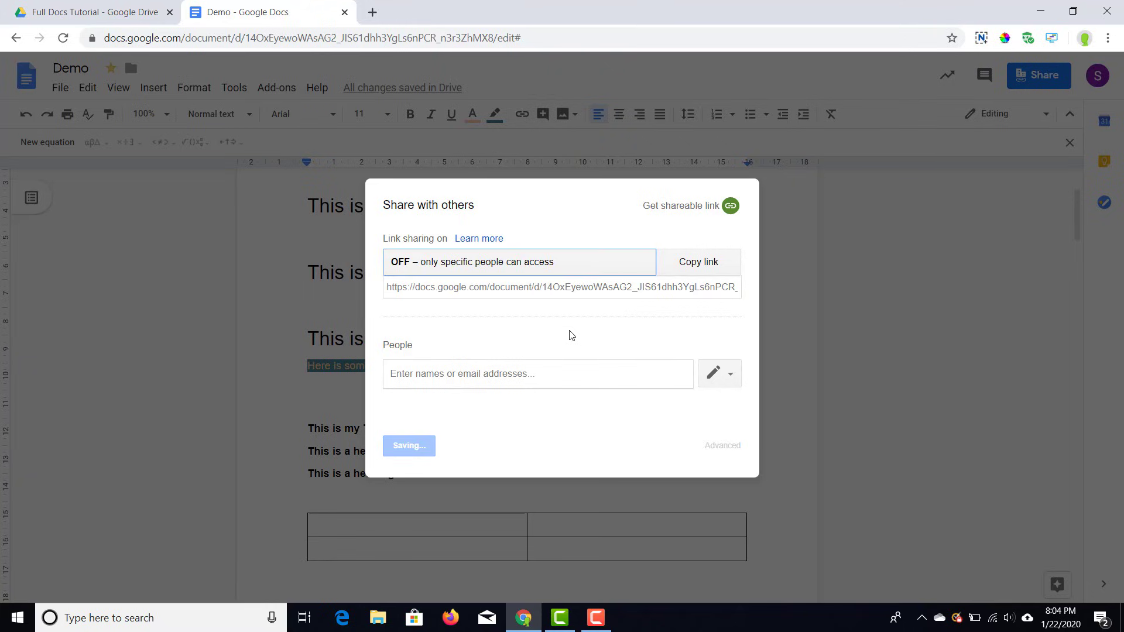
Step: Look through the detailed link sharing levels, including EduFlip.net, Specific people and Anyone with the link, and the access permission choices
{"action": "left_click", "coordinate": [532, 264]}
{"action": "left_click", "coordinate": [466, 392]}
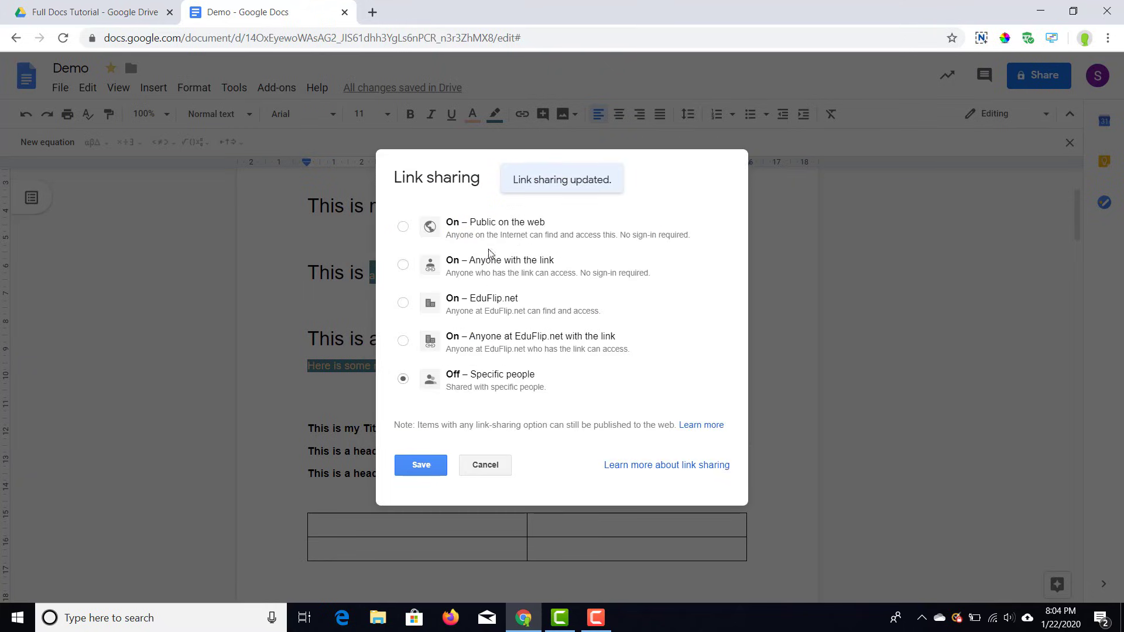
{"action": "left_click", "coordinate": [479, 232]}
{"action": "left_click", "coordinate": [493, 300]}
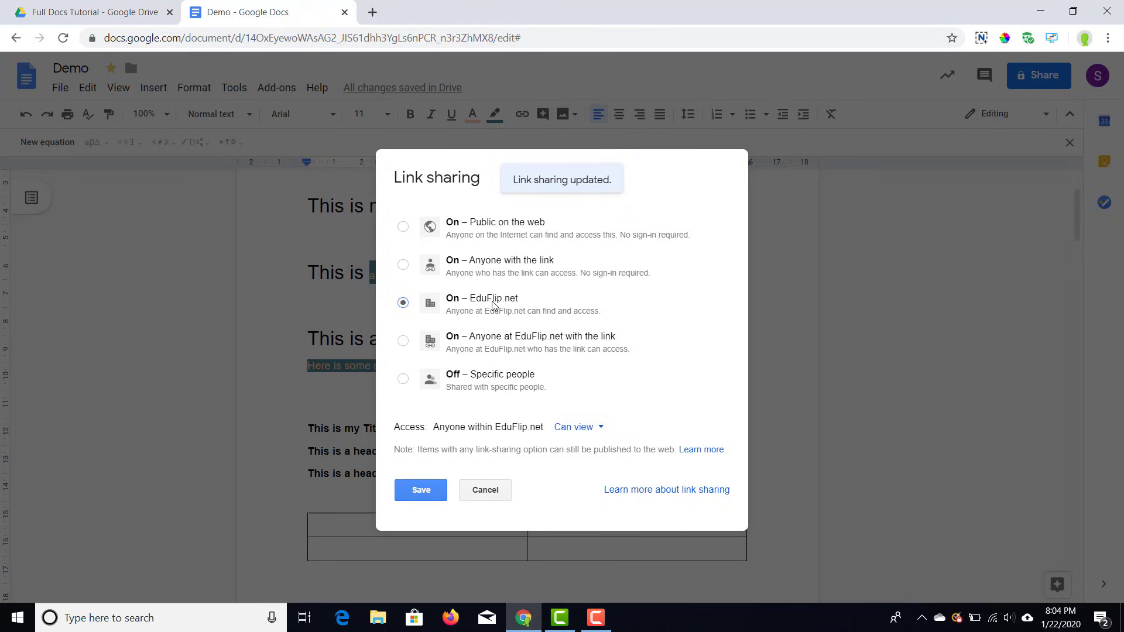
{"action": "left_click", "coordinate": [485, 375]}
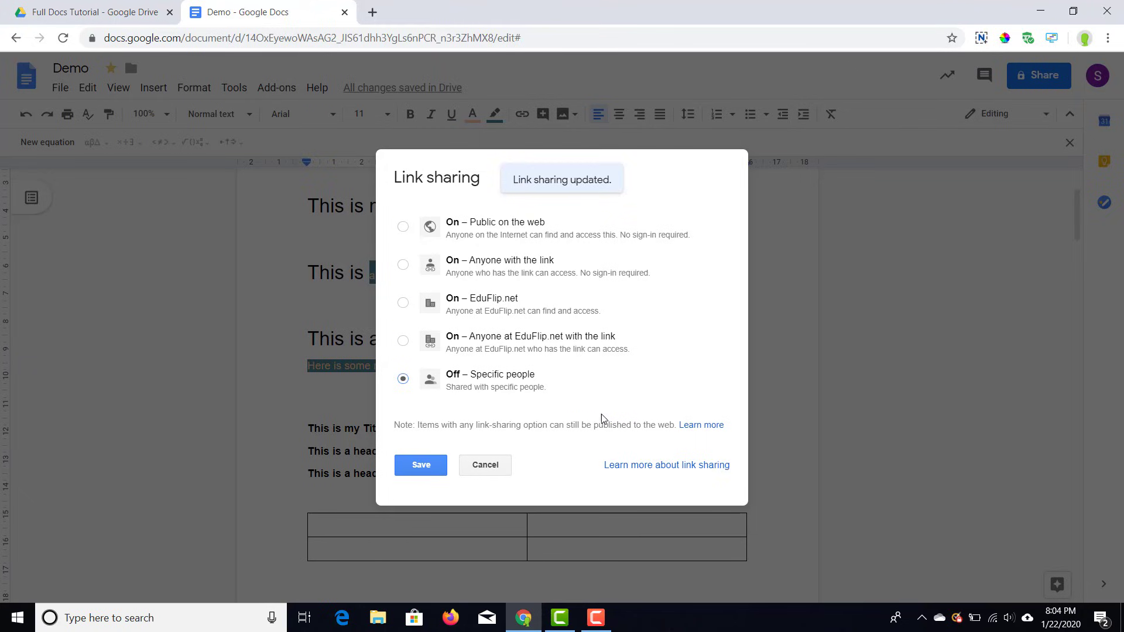
{"action": "left_click", "coordinate": [487, 268]}
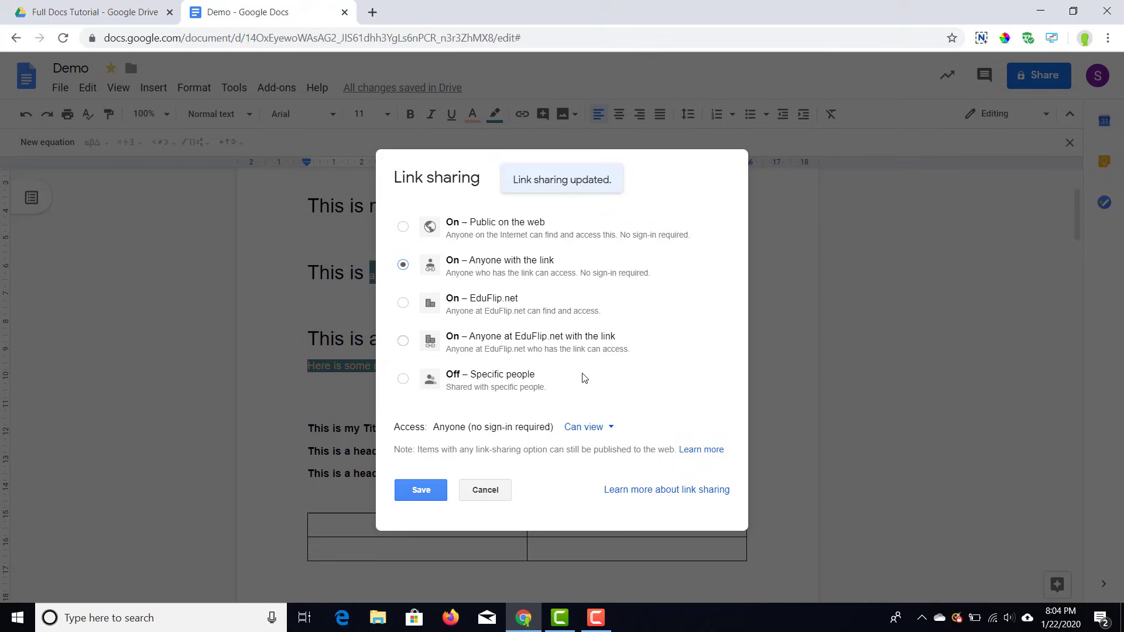
{"action": "left_click", "coordinate": [604, 430]}
{"action": "left_click", "coordinate": [606, 453]}
{"action": "left_click", "coordinate": [608, 433]}
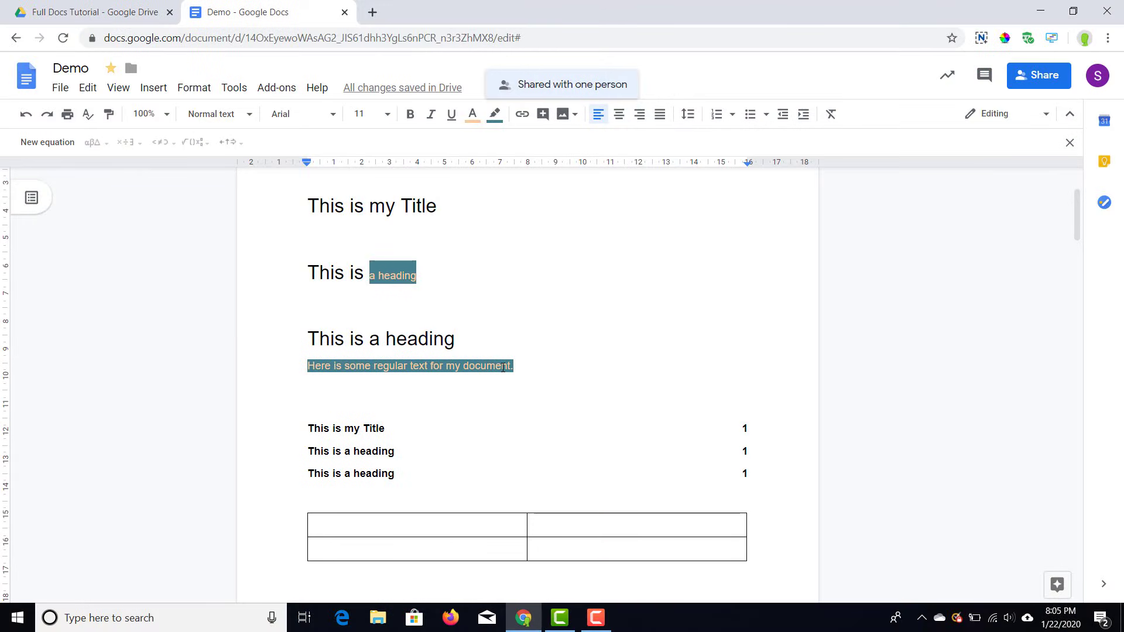
Step: Prepare an email to the document's collaborators with the subject Demo and begin the message with "This doc"
{"action": "left_click", "coordinate": [63, 93]}
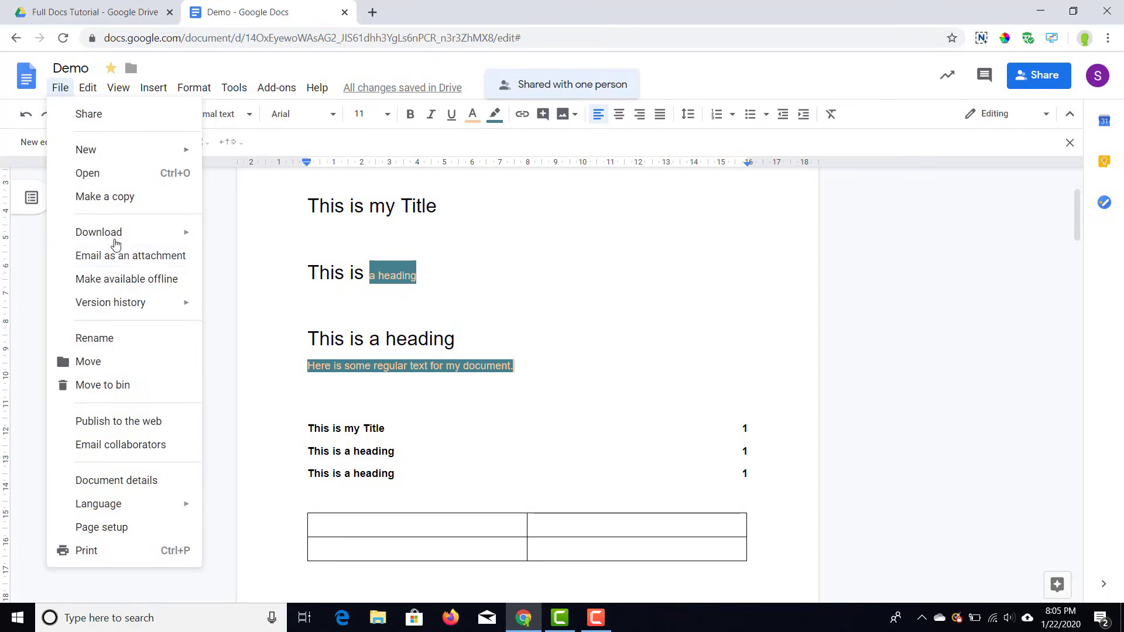
{"action": "left_click", "coordinate": [158, 445]}
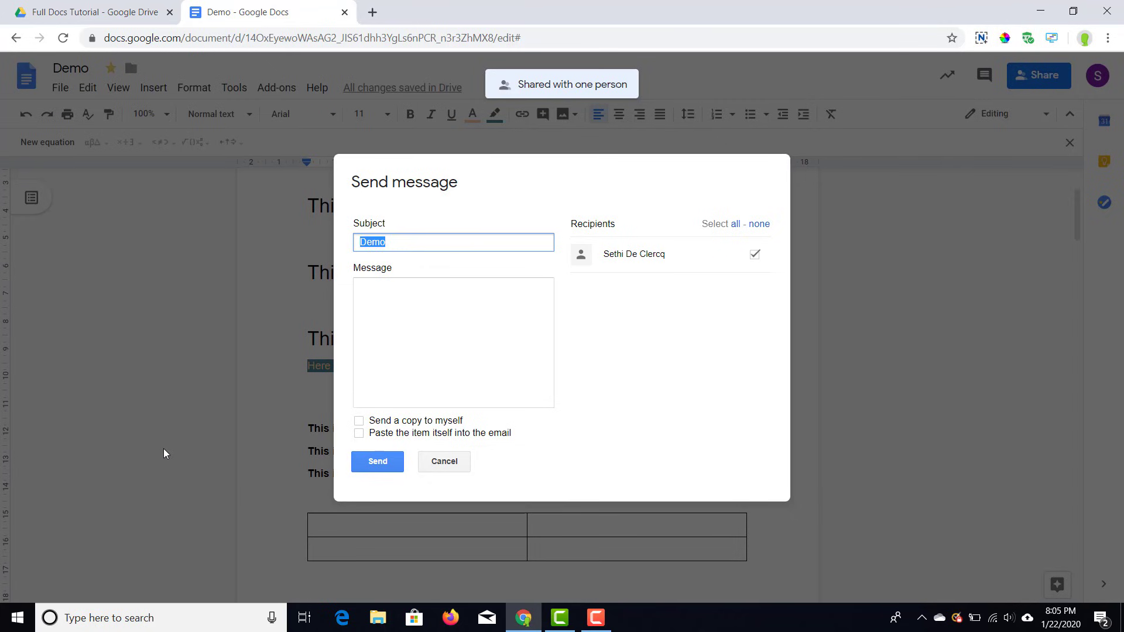
{"action": "left_click", "coordinate": [647, 311]}
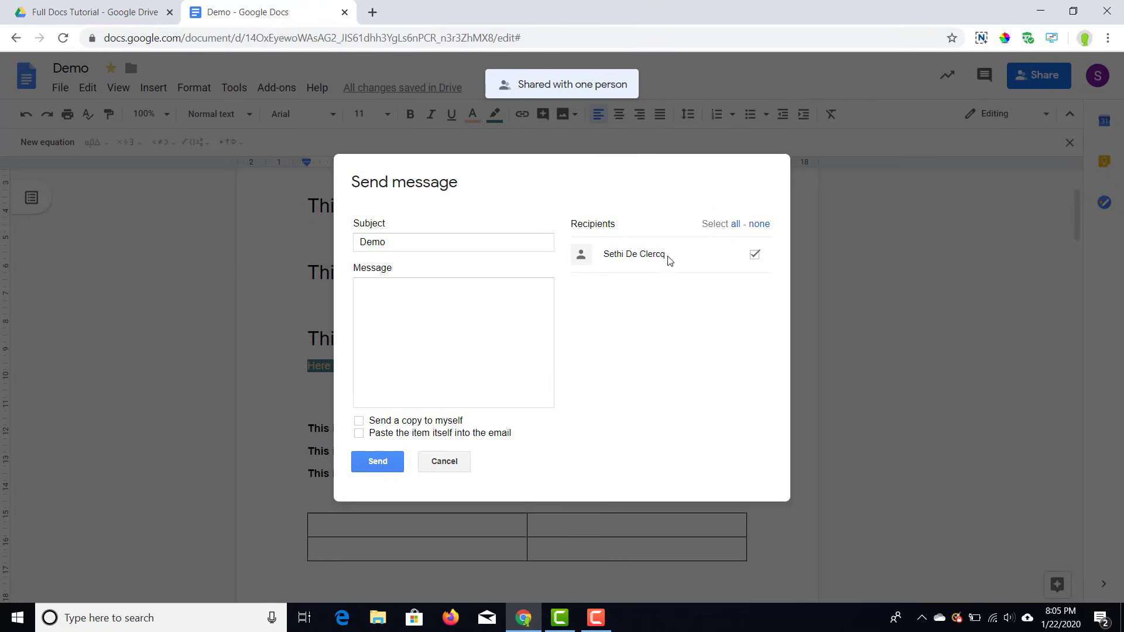
{"action": "left_click", "coordinate": [756, 255]}
{"action": "left_click", "coordinate": [442, 308]}
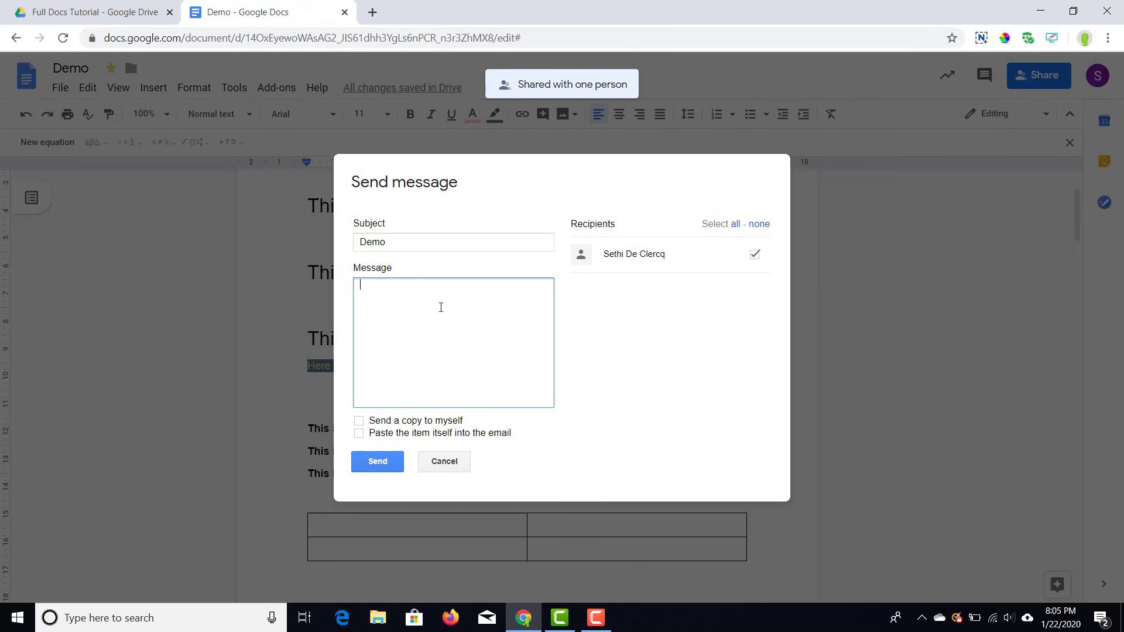
{"action": "type", "text": "This doc"}
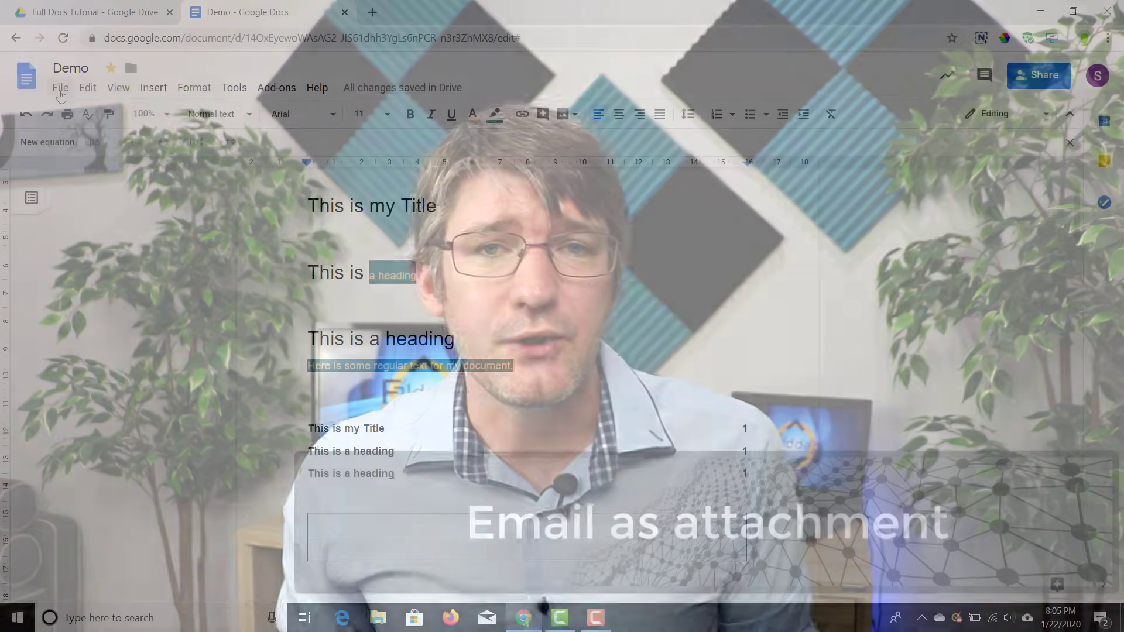
Step: Prepare to email the document as an attachment and choose PDF as the attachment format
{"action": "left_click", "coordinate": [61, 89]}
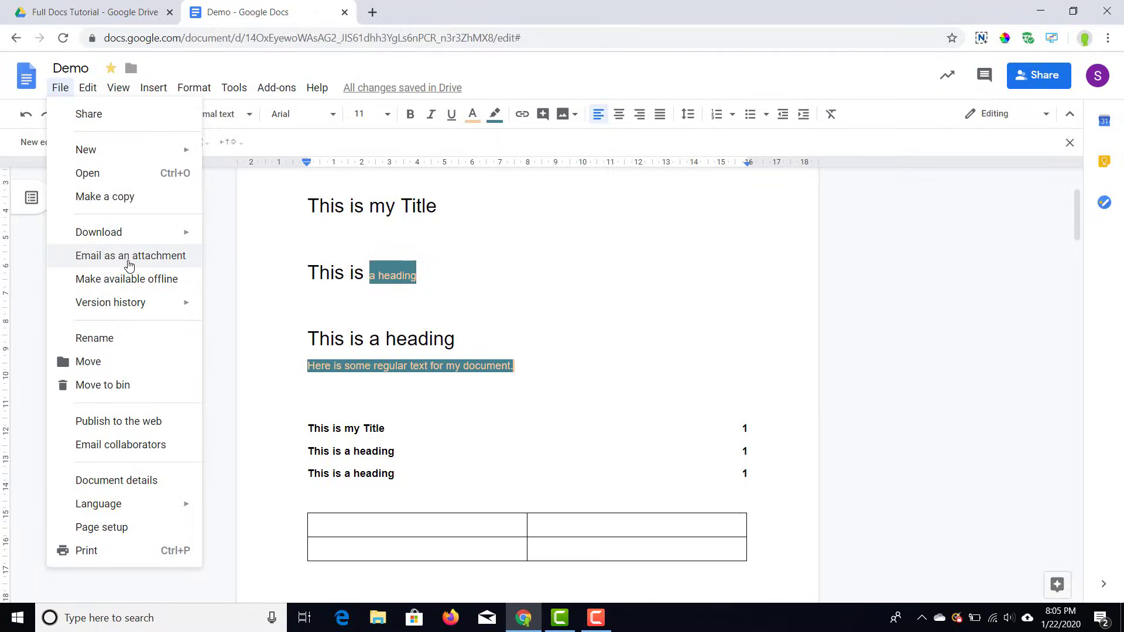
{"action": "left_click", "coordinate": [129, 257]}
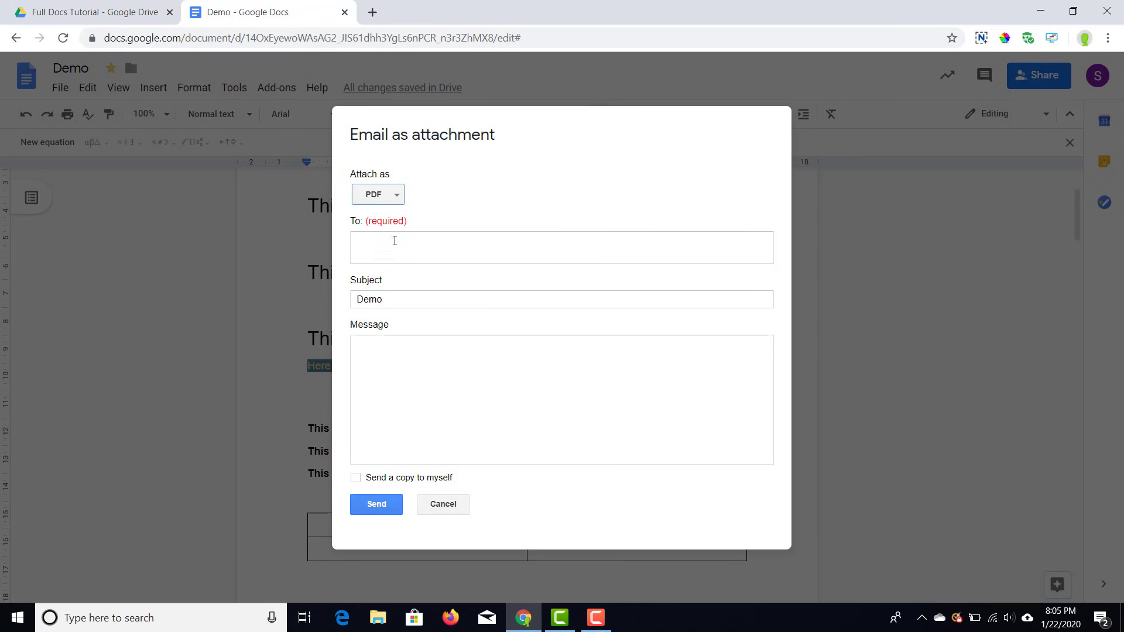
{"action": "left_click", "coordinate": [396, 197]}
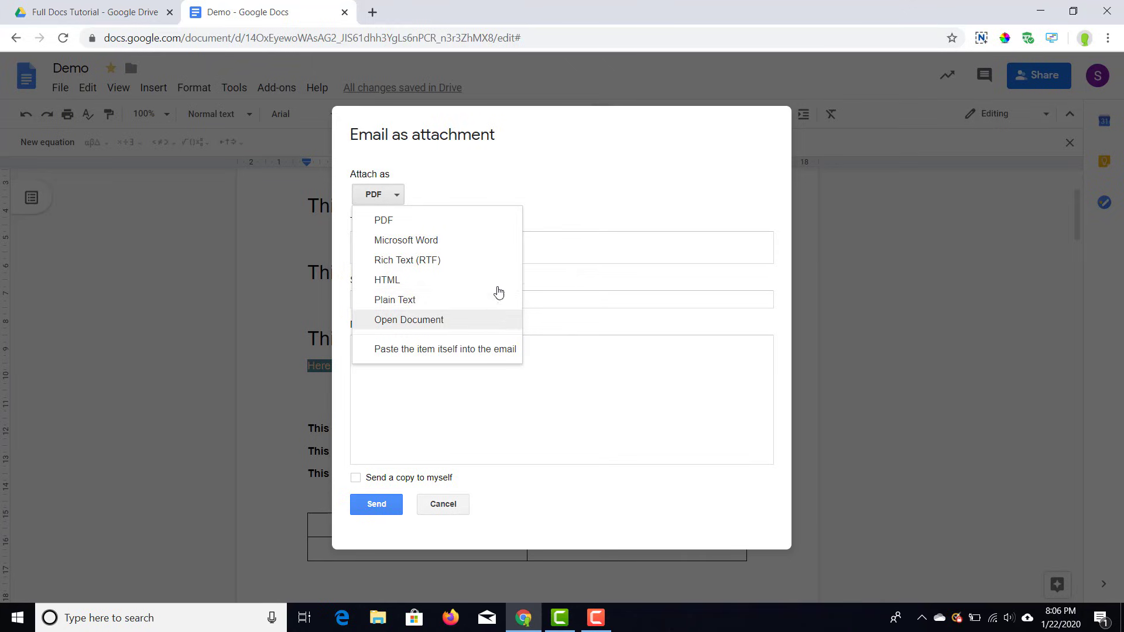
{"action": "left_click", "coordinate": [494, 227]}
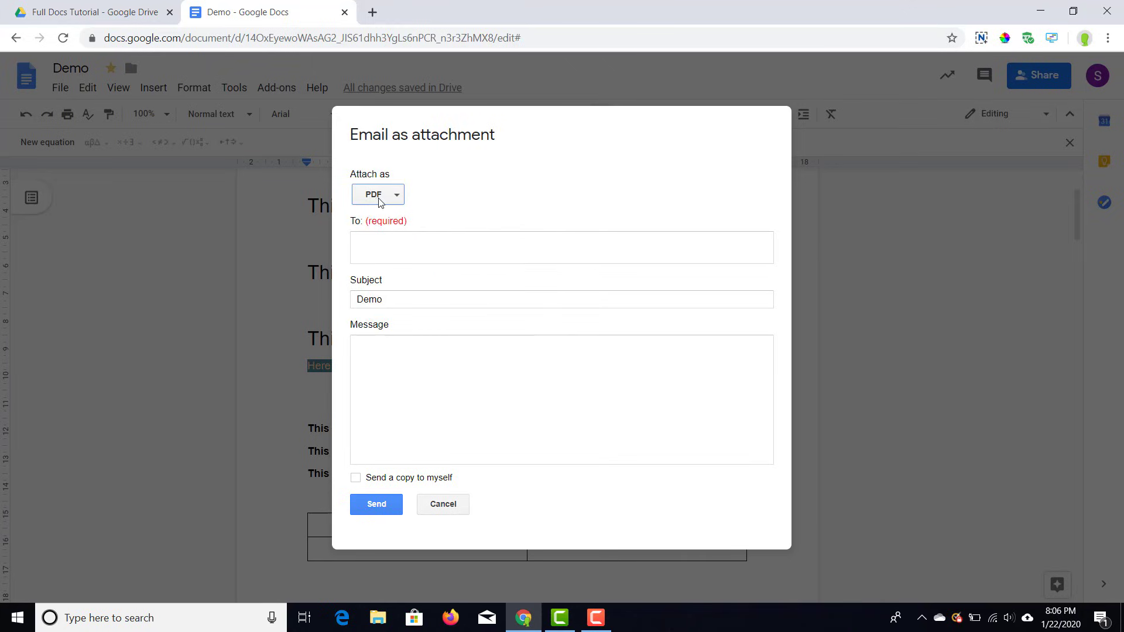
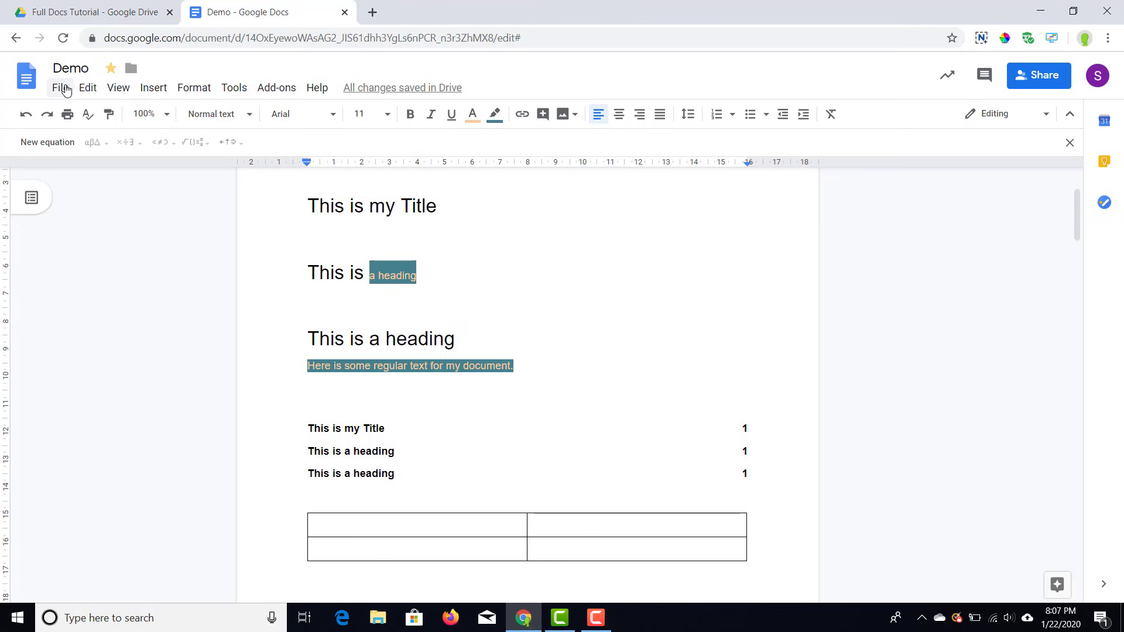
Step: Examine the page setup options for the whole document, including orientation and page colour
{"action": "left_click", "coordinate": [61, 88]}
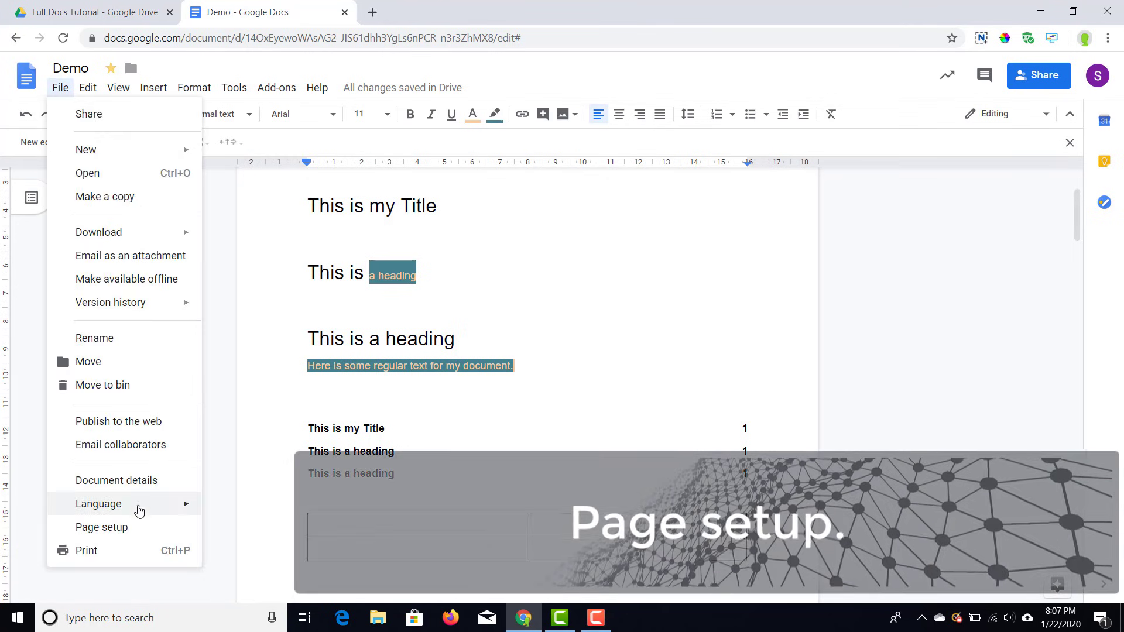
{"action": "left_click", "coordinate": [138, 528]}
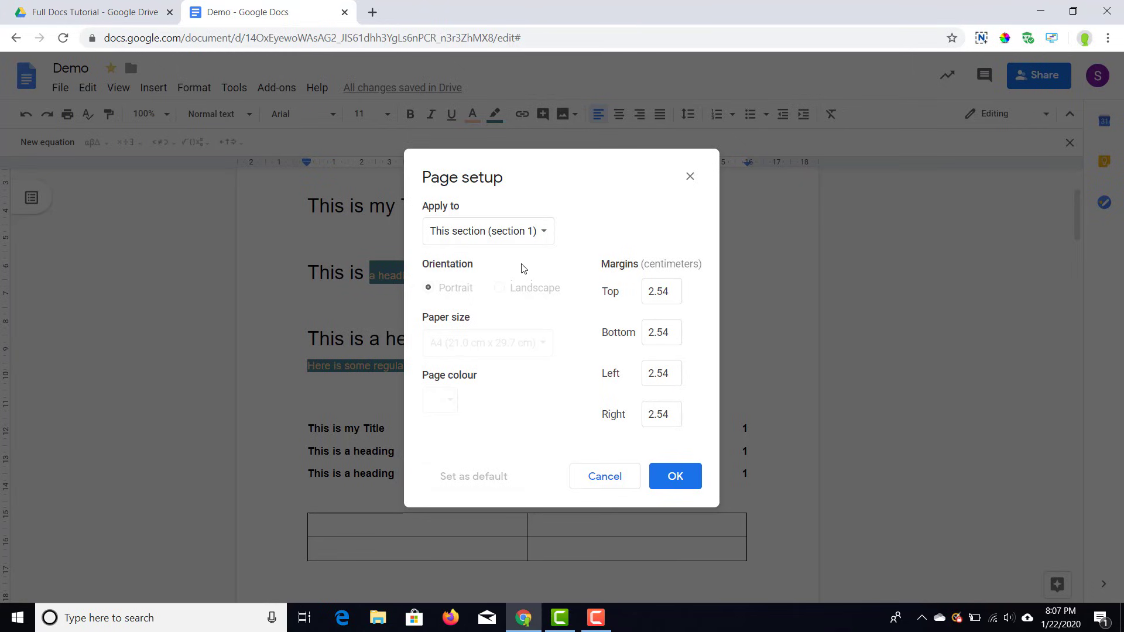
{"action": "left_click", "coordinate": [524, 232]}
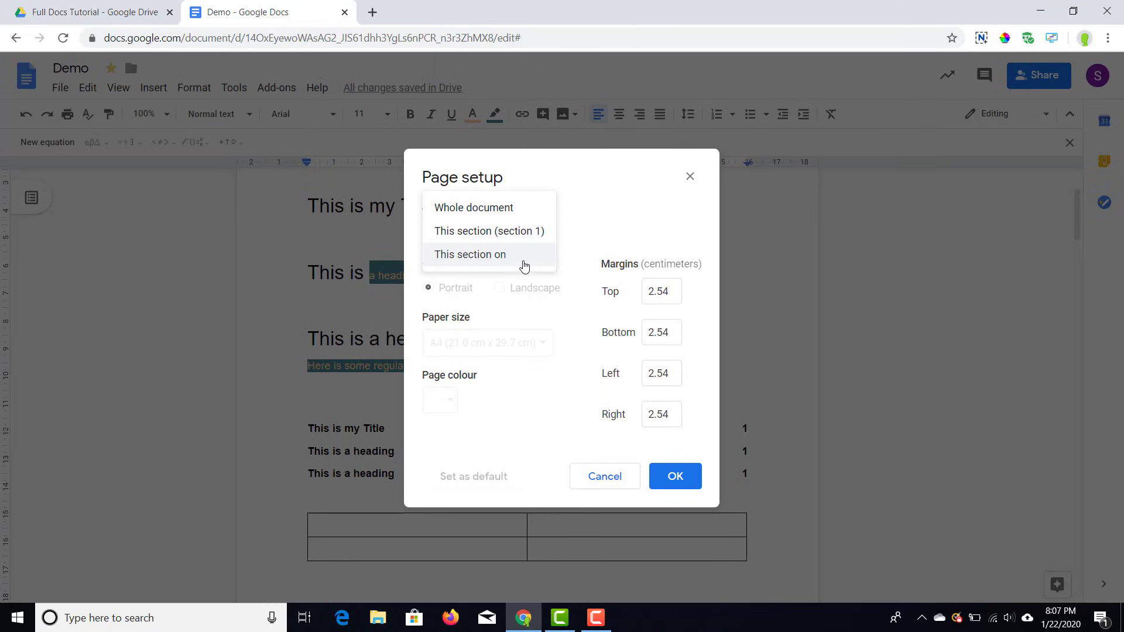
{"action": "left_click", "coordinate": [520, 208]}
{"action": "left_click", "coordinate": [498, 289]}
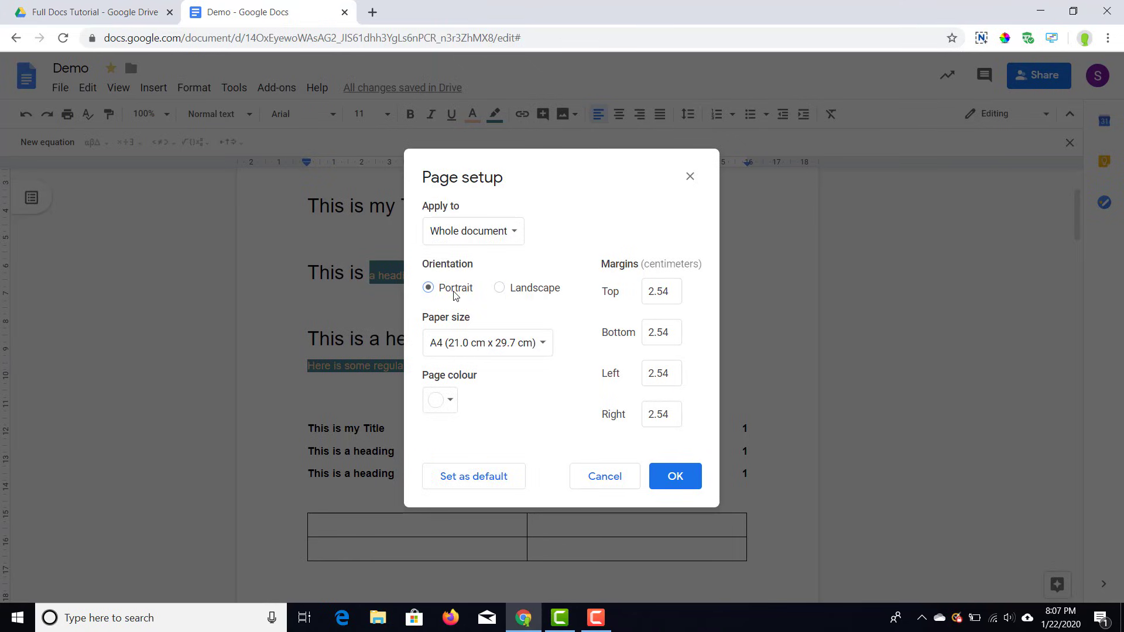
{"action": "left_click", "coordinate": [449, 403]}
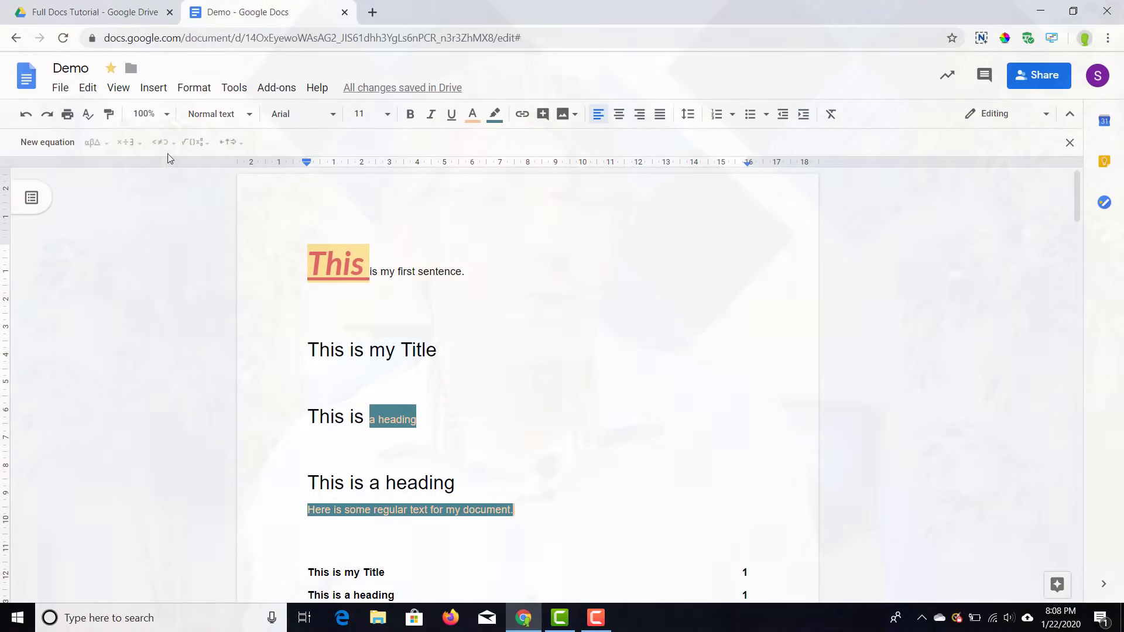
Step: Turn on the word count display while typing and open the count choices in the on-page counter
{"action": "left_click", "coordinate": [233, 88]}
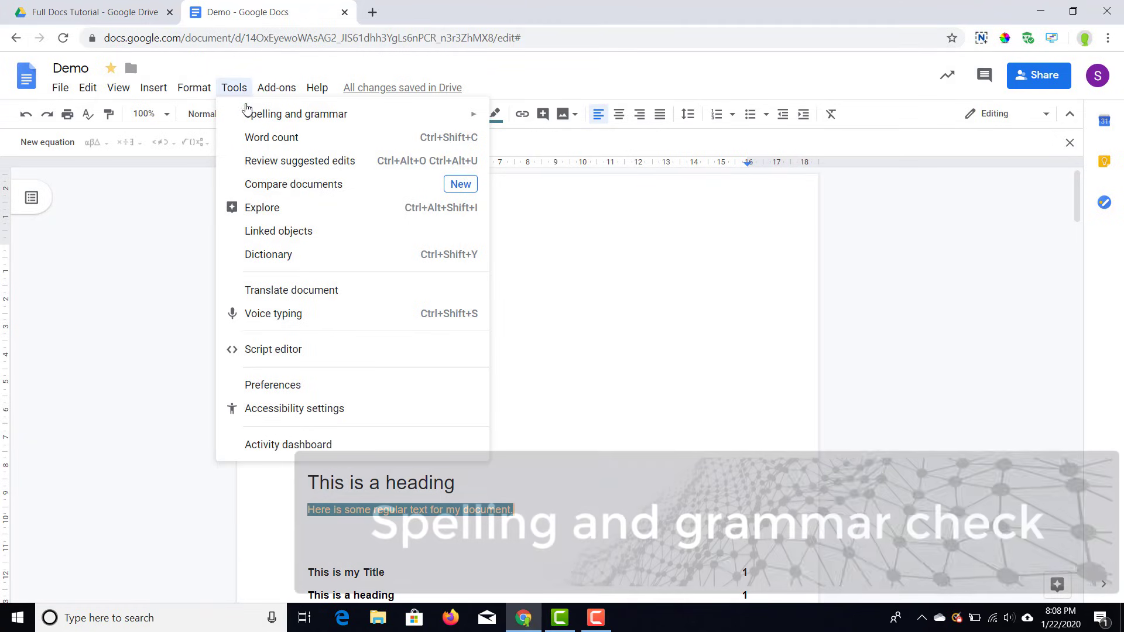
{"action": "mouse_move", "coordinate": [446, 124]}
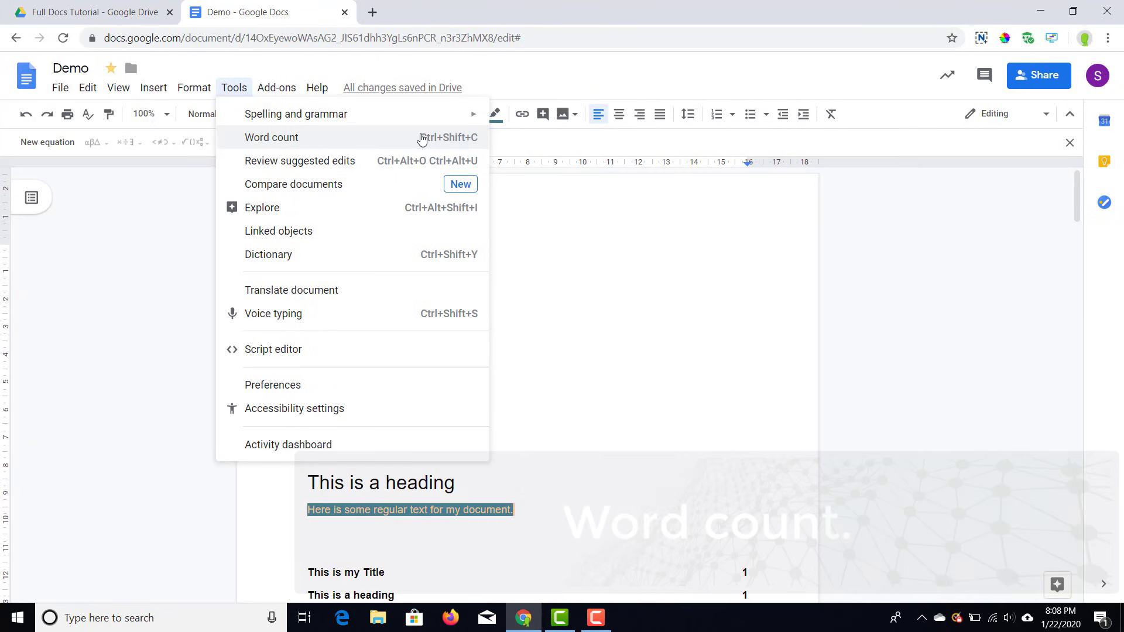
{"action": "left_click", "coordinate": [422, 138]}
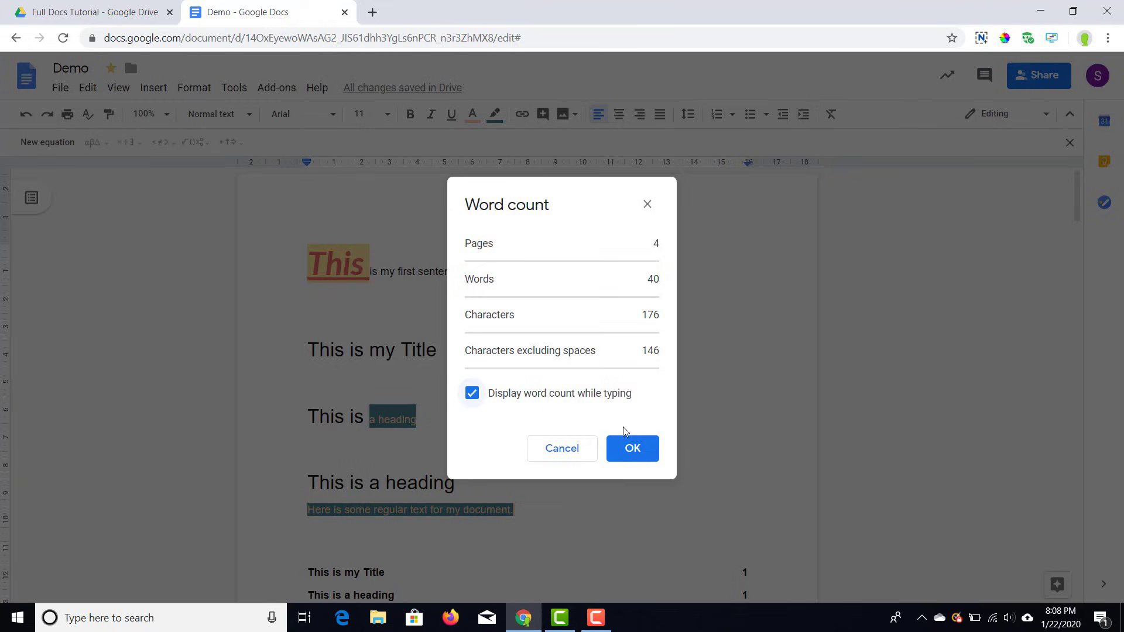
{"action": "left_click", "coordinate": [643, 451]}
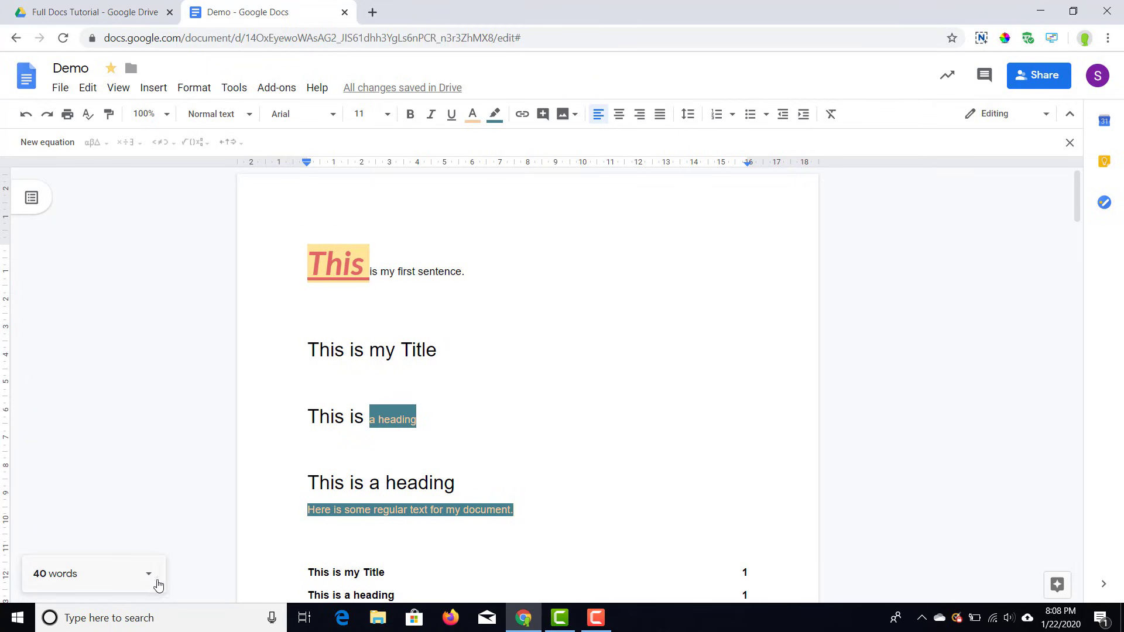
{"action": "left_click", "coordinate": [149, 581]}
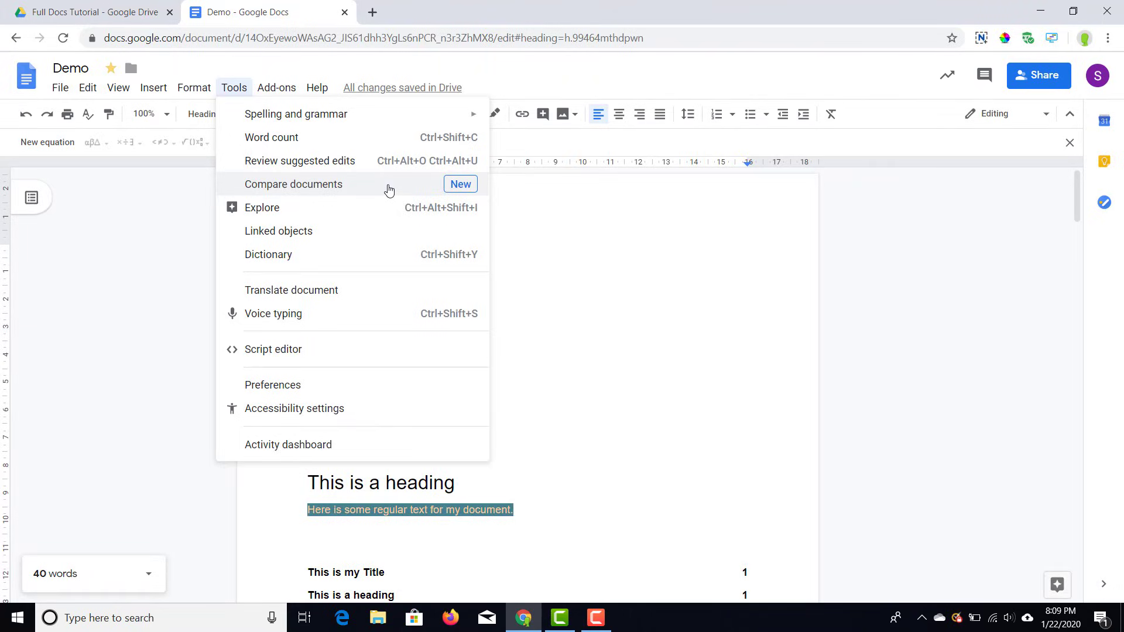
Step: Start a document comparison and attribute its differences to Test Student
{"action": "left_click", "coordinate": [389, 191]}
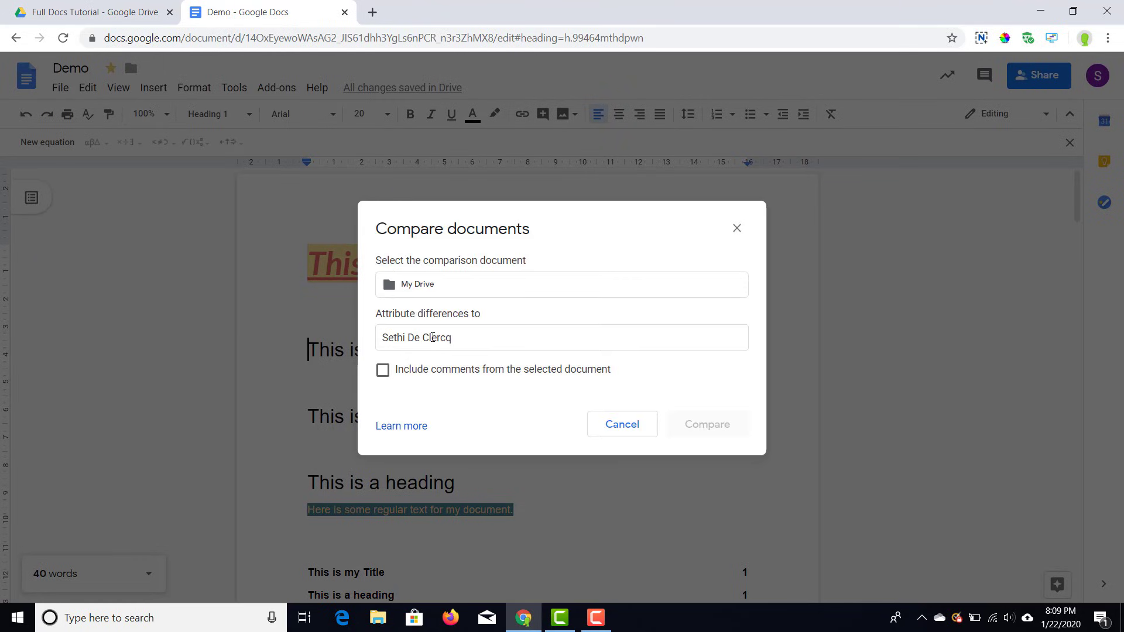
{"action": "left_click_drag", "start_coordinate": [468, 342], "coordinate": [356, 350]}
{"action": "key", "text": "BackSpace"}
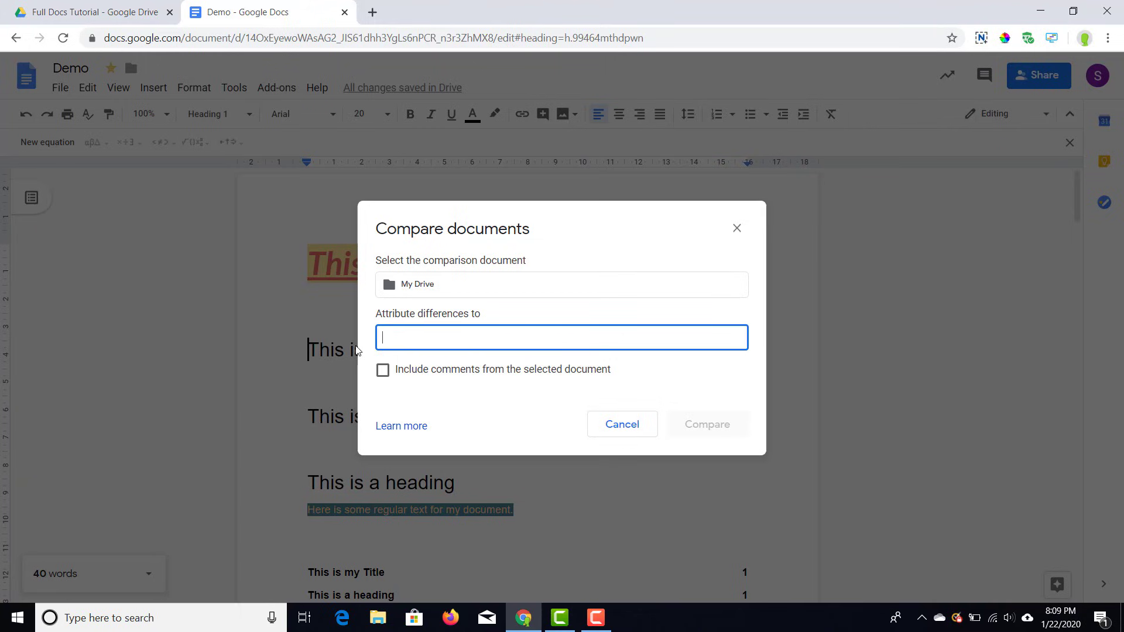
{"action": "type", "text": "Test Student"}
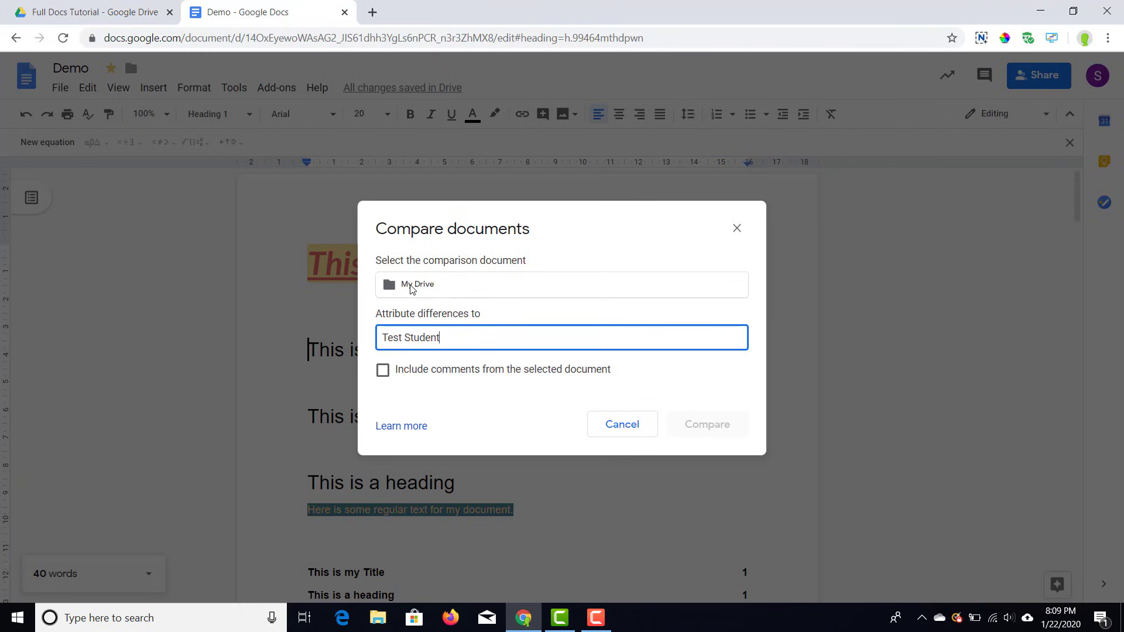
Step: Choose Demo from My Drive as the comparison document, run the comparison and open it
{"action": "left_click", "coordinate": [444, 286]}
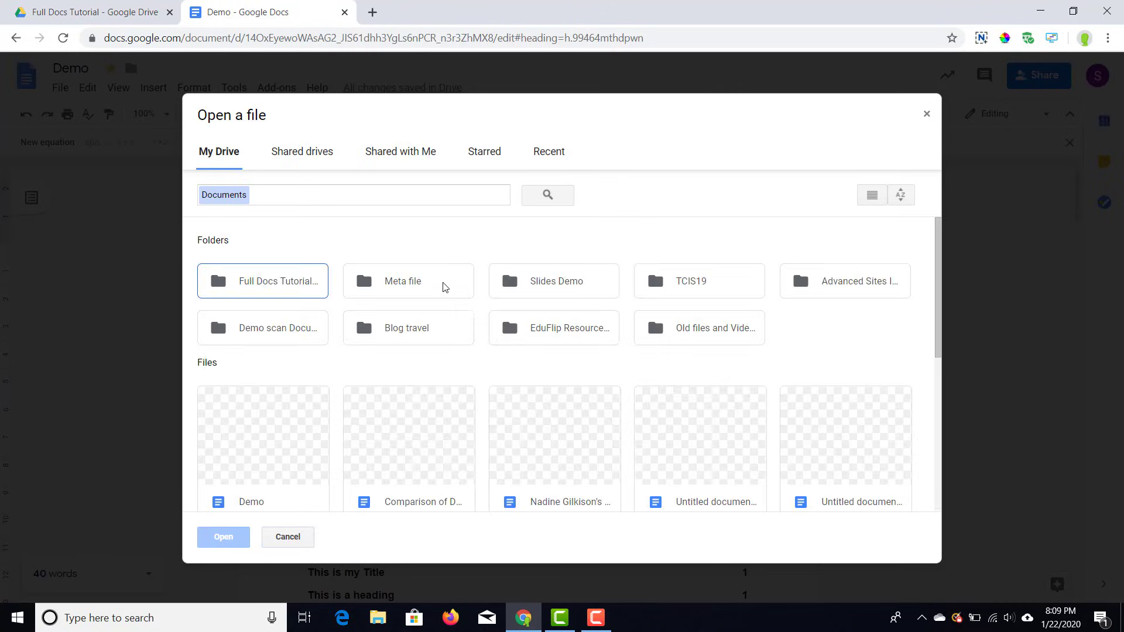
{"action": "double_click", "coordinate": [238, 430]}
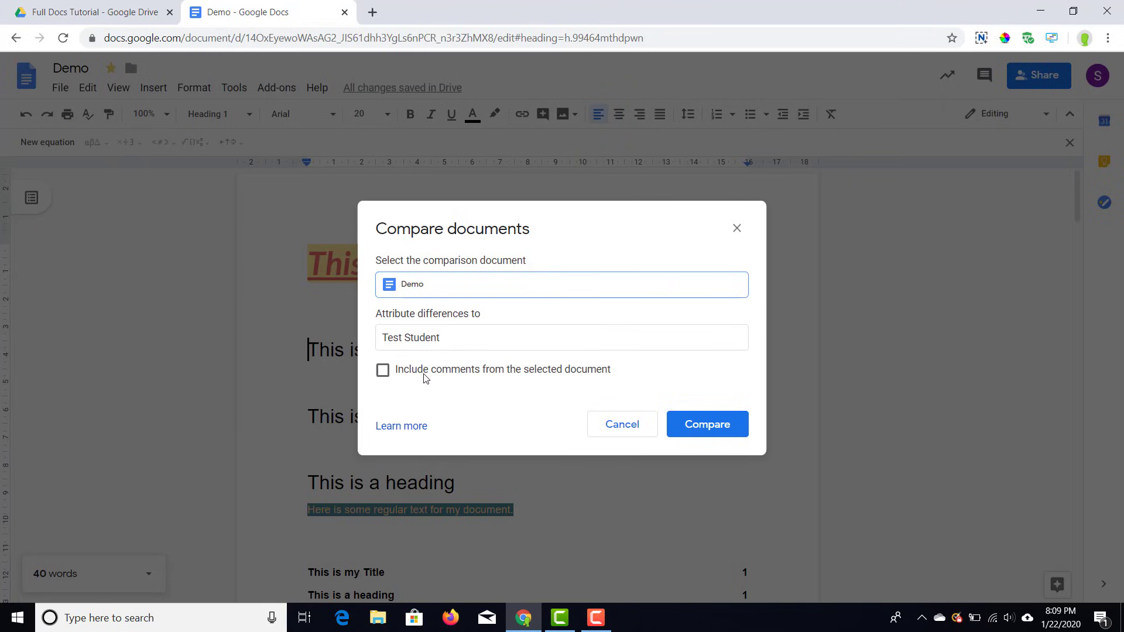
{"action": "left_click", "coordinate": [707, 431]}
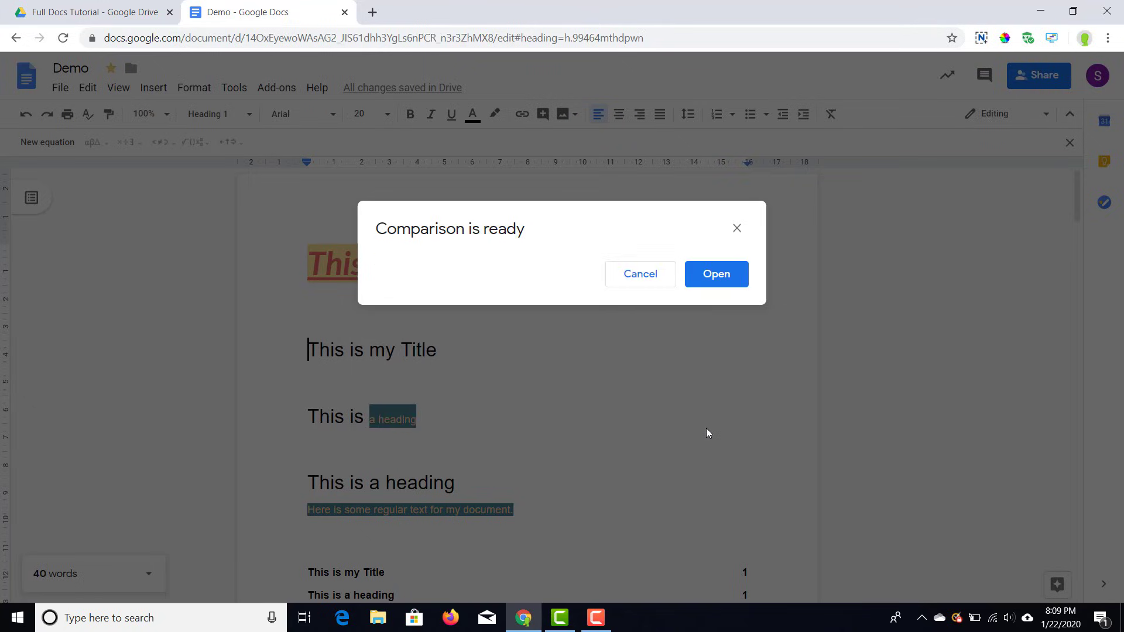
{"action": "left_click", "coordinate": [731, 284]}
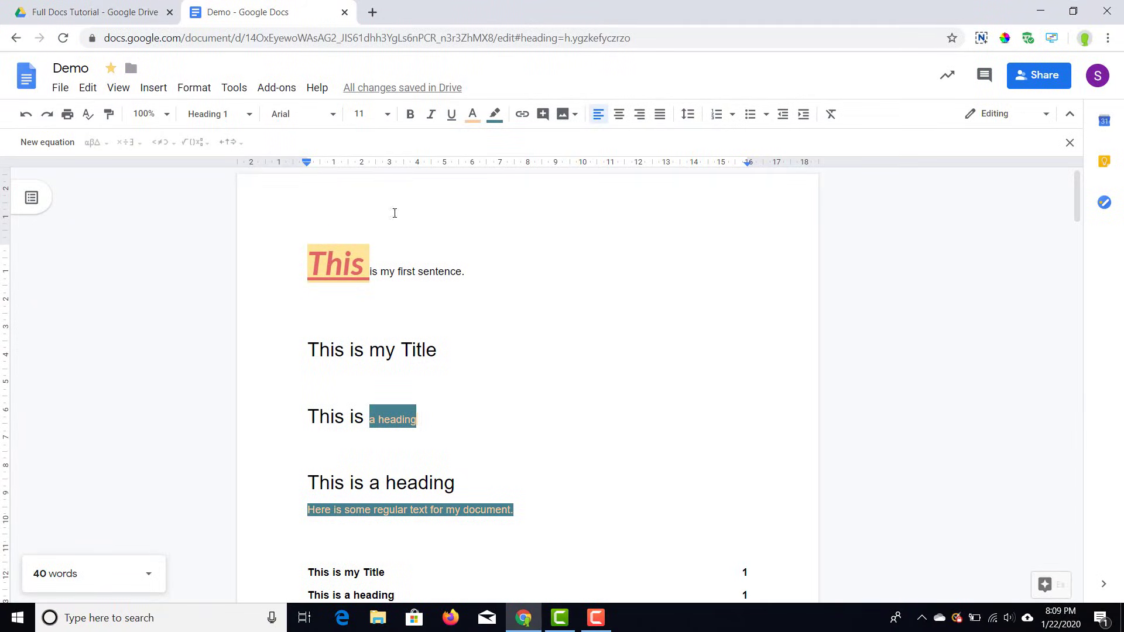
Step: Search Explore for "tiger" and look through its image and Drive results
{"action": "left_click", "coordinate": [234, 88]}
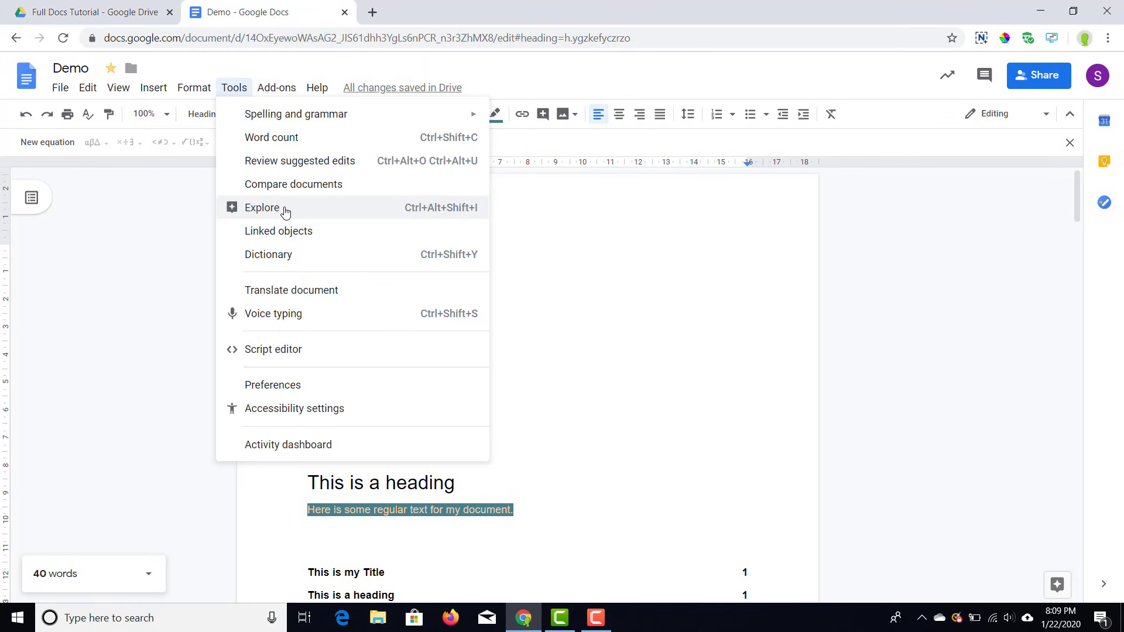
{"action": "left_click", "coordinate": [285, 209]}
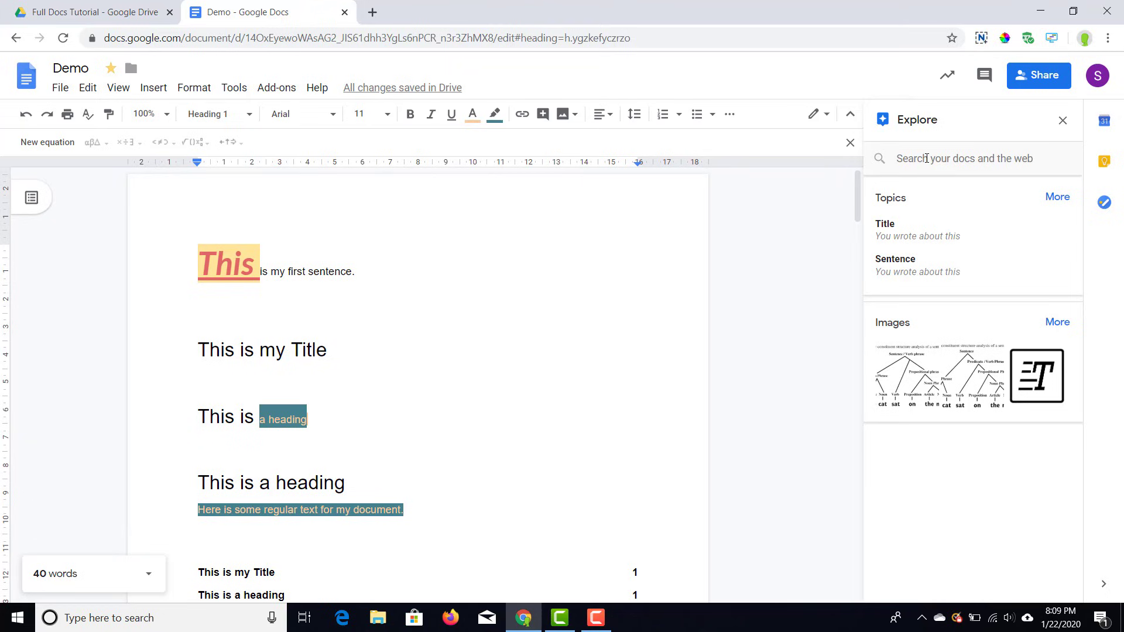
{"action": "left_click", "coordinate": [926, 158]}
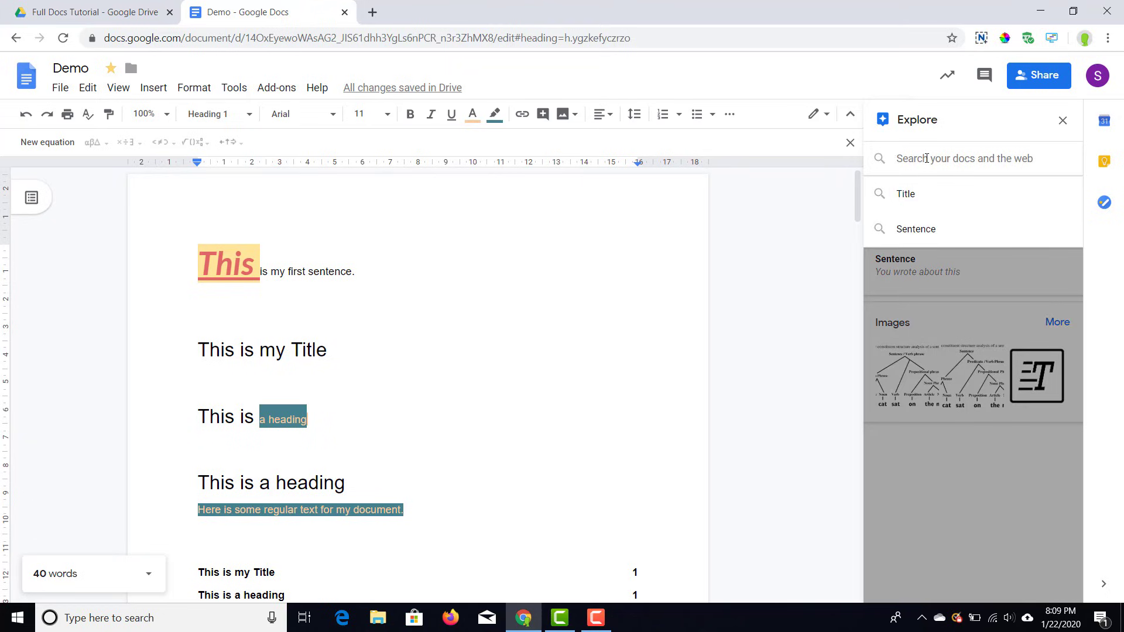
{"action": "type", "text": "tiger"}
{"action": "key", "text": "Return"}
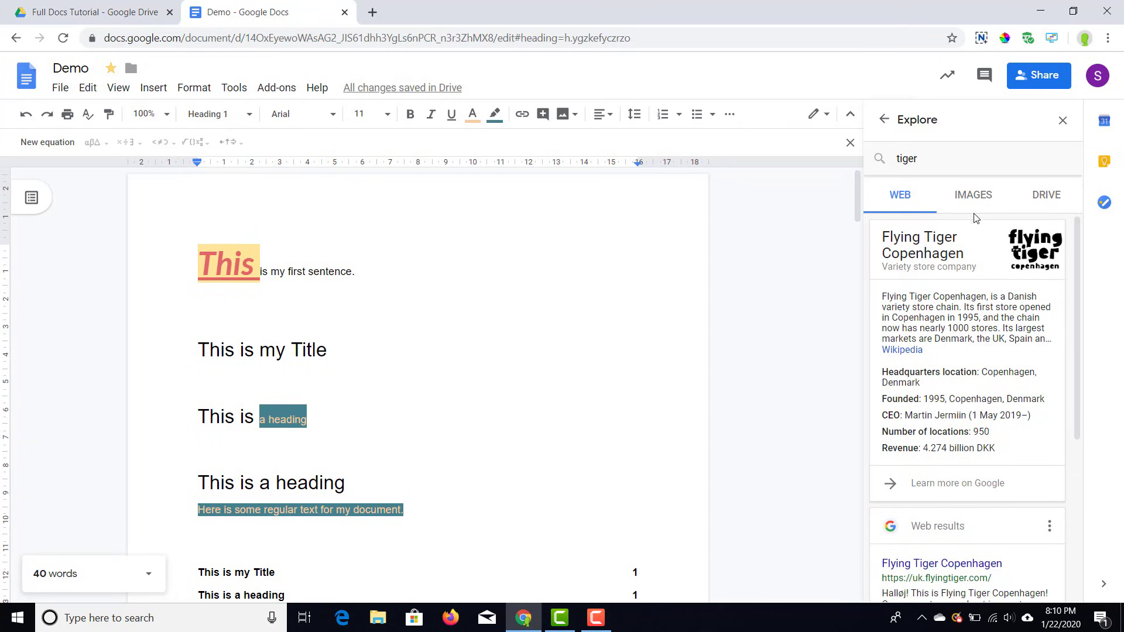
{"action": "left_click", "coordinate": [970, 196]}
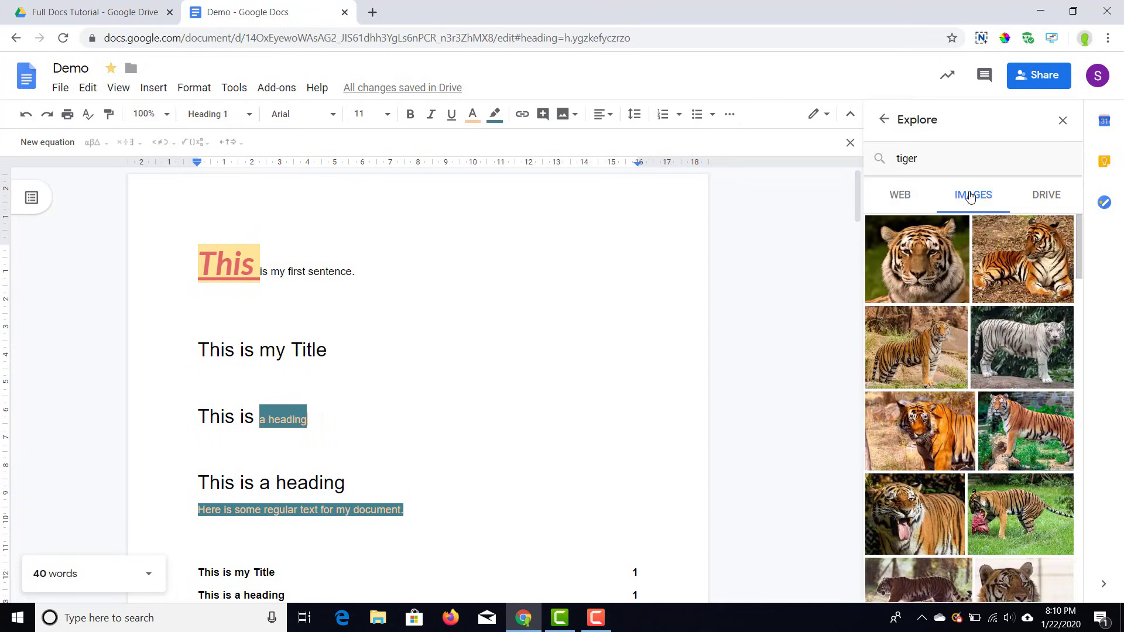
{"action": "left_click", "coordinate": [1044, 201]}
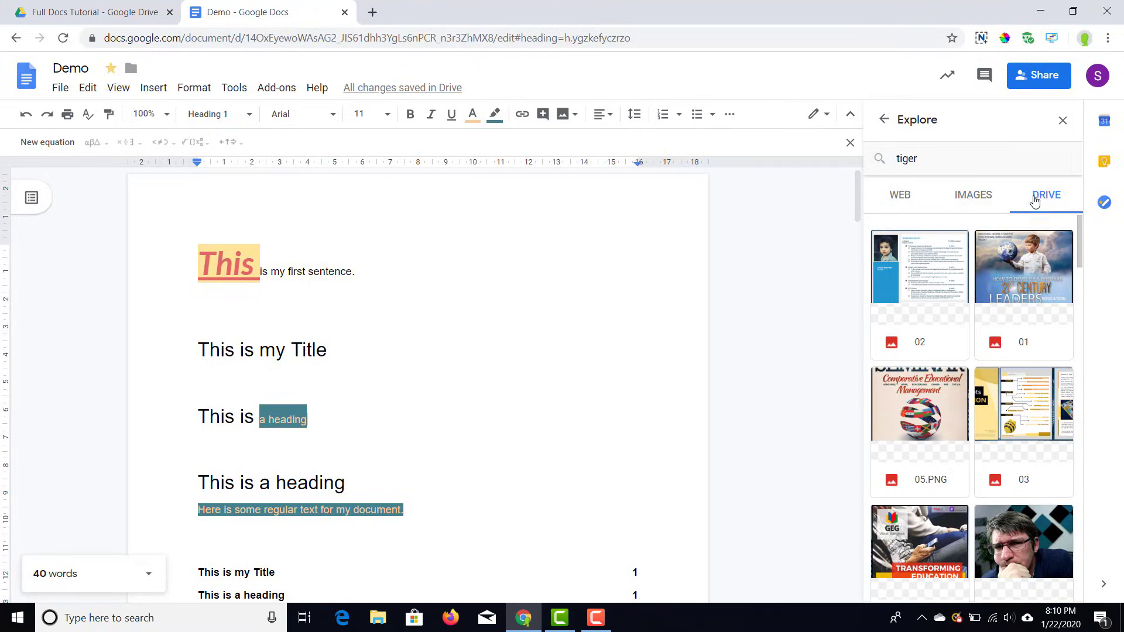
Step: Search Explore for "tiger animal" and open the web result "14 amazing facts about tigers"
{"action": "left_click", "coordinate": [971, 158]}
{"action": "type", "text": "animal"}
{"action": "key", "text": "Return"}
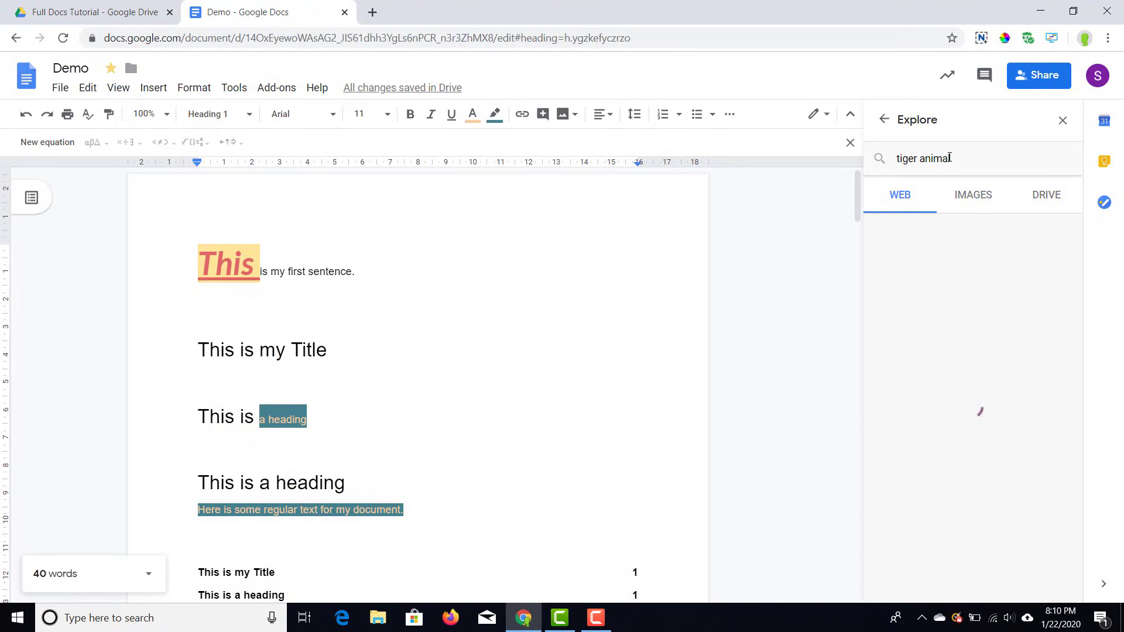
{"action": "scroll", "coordinate": [960, 271], "scroll_direction": "down", "scroll_amount": 5}
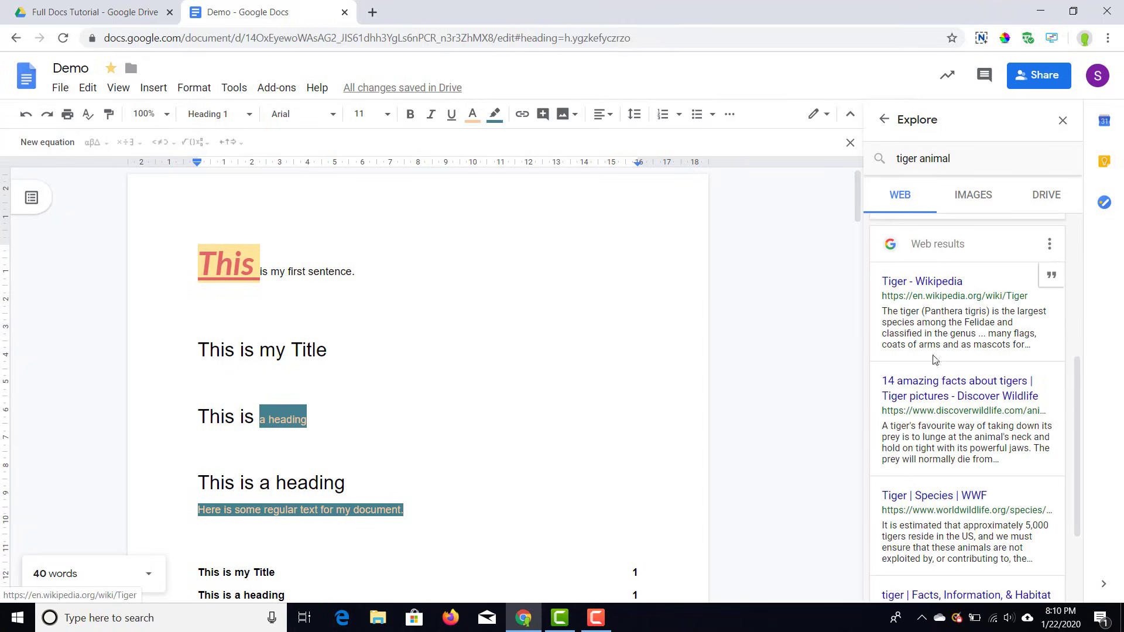
{"action": "left_click", "coordinate": [940, 389]}
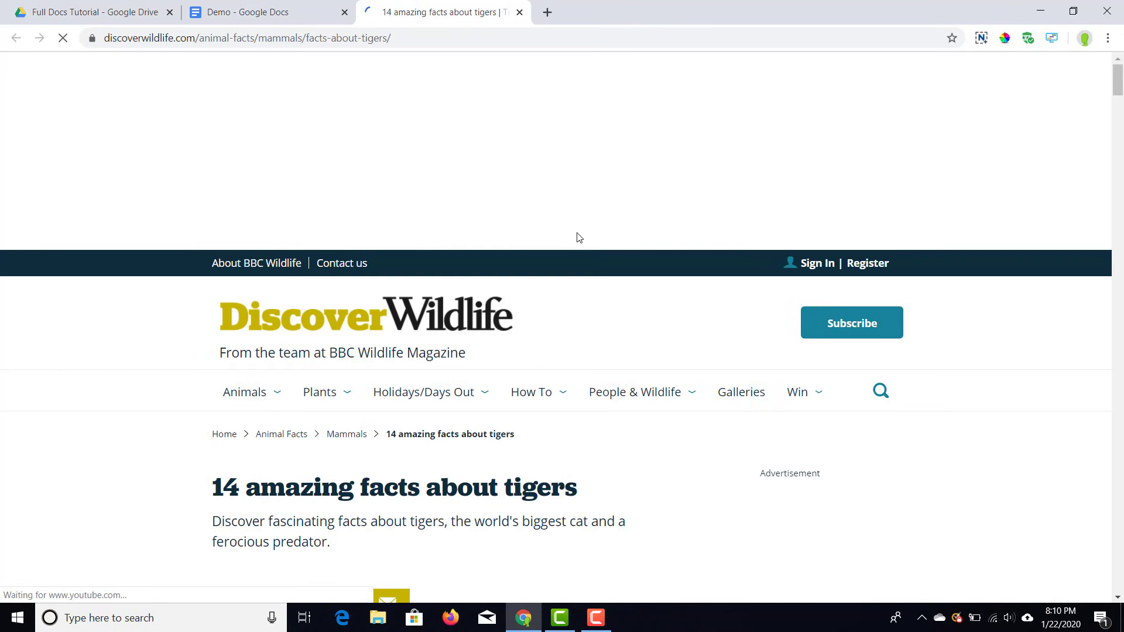
Step: Copy the article's first paragraph on why tigers have stripes and paste it below the first sentence of the Demo document
{"action": "scroll", "coordinate": [508, 284], "scroll_direction": "down", "scroll_amount": 8}
{"action": "scroll", "coordinate": [507, 284], "scroll_direction": "down", "scroll_amount": 6}
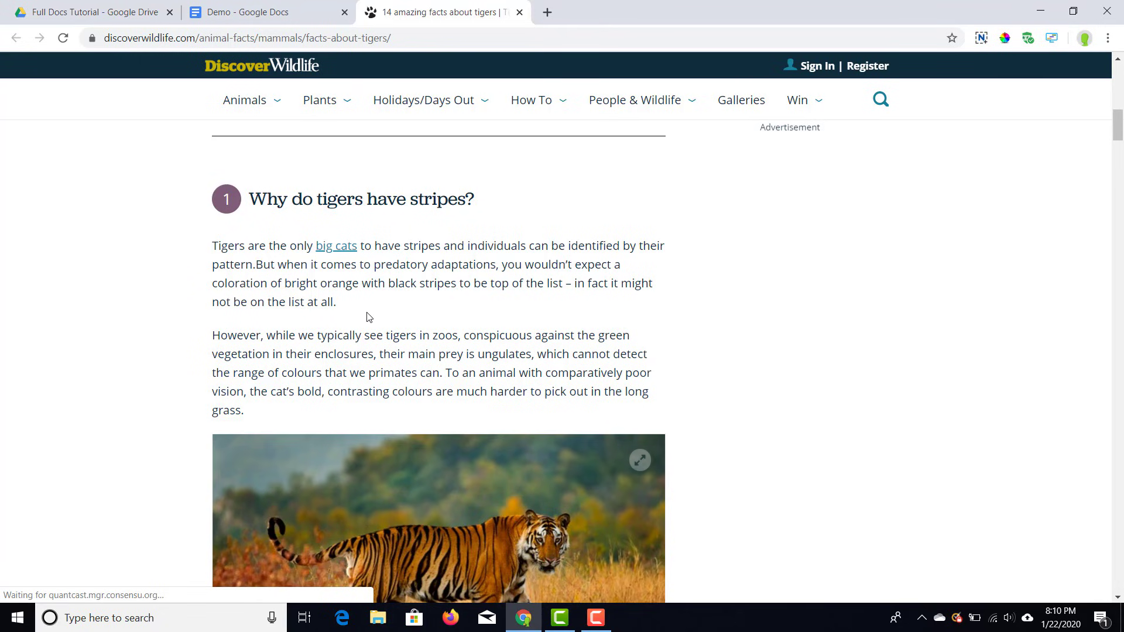
{"action": "left_click_drag", "start_coordinate": [338, 303], "coordinate": [237, 249]}
{"action": "right_click", "coordinate": [238, 248]}
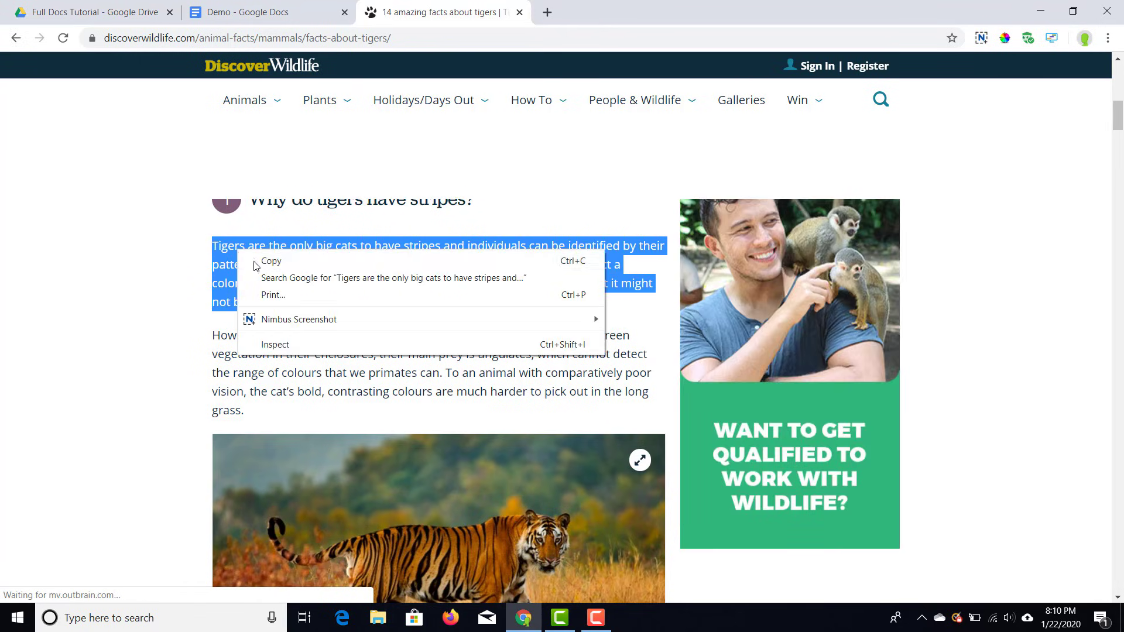
{"action": "left_click", "coordinate": [258, 256]}
{"action": "left_click", "coordinate": [257, 11]}
{"action": "left_click", "coordinate": [278, 314]}
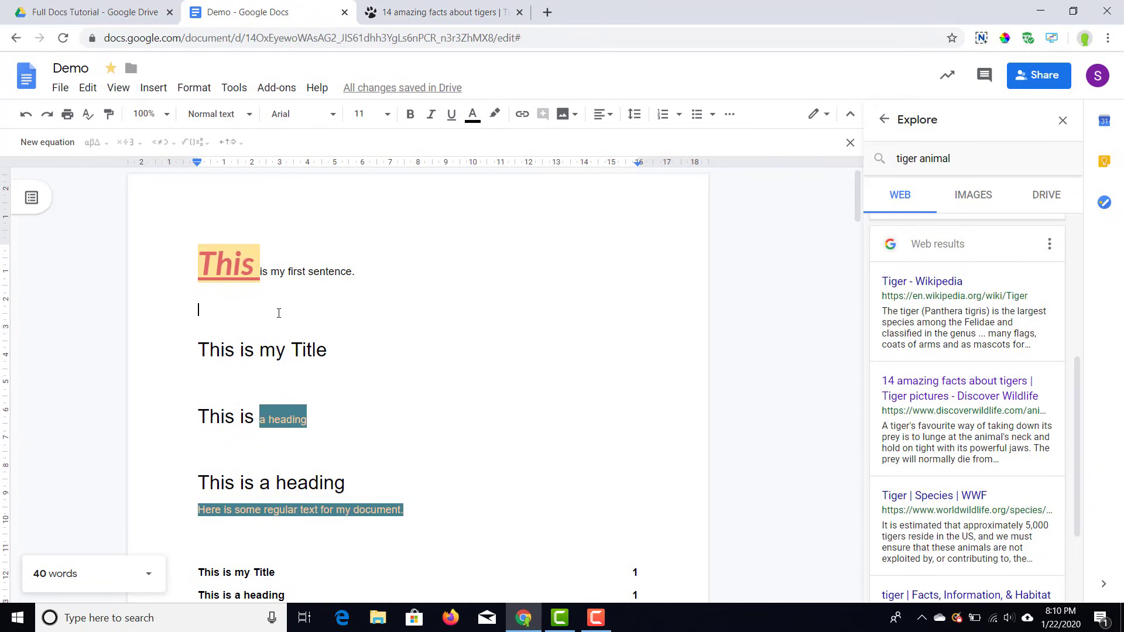
{"action": "key", "text": "ctrl+v"}
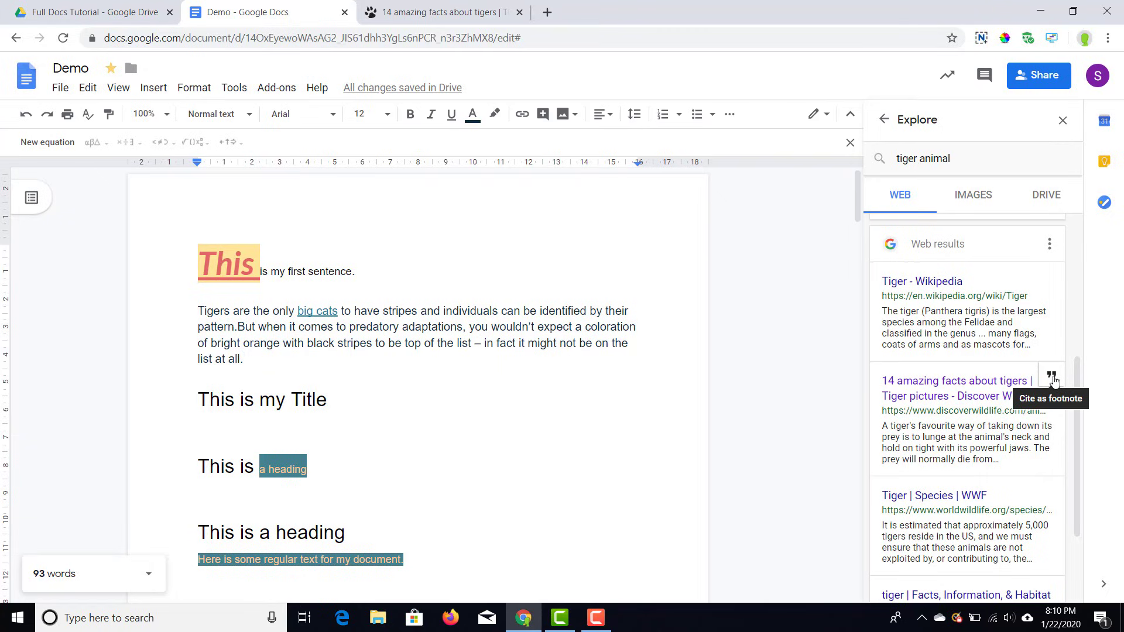
Step: Cite the tiger facts article as an MLA footnote after the pasted paragraph and delete the footnote reference again
{"action": "left_click", "coordinate": [1052, 380]}
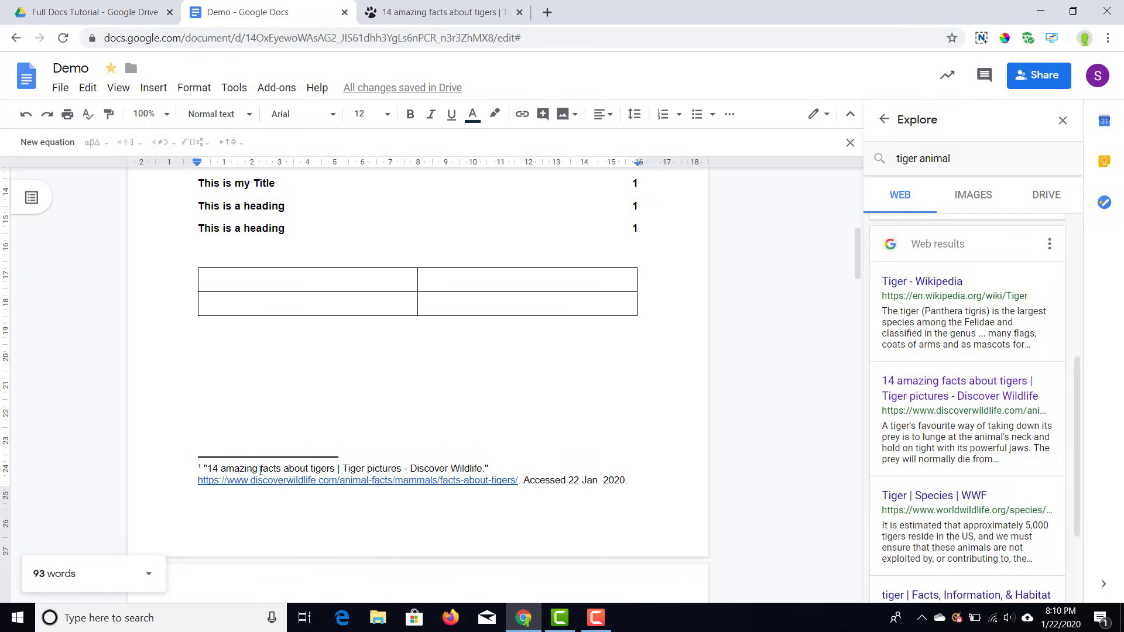
{"action": "scroll", "coordinate": [271, 506], "scroll_direction": "up", "scroll_amount": 8}
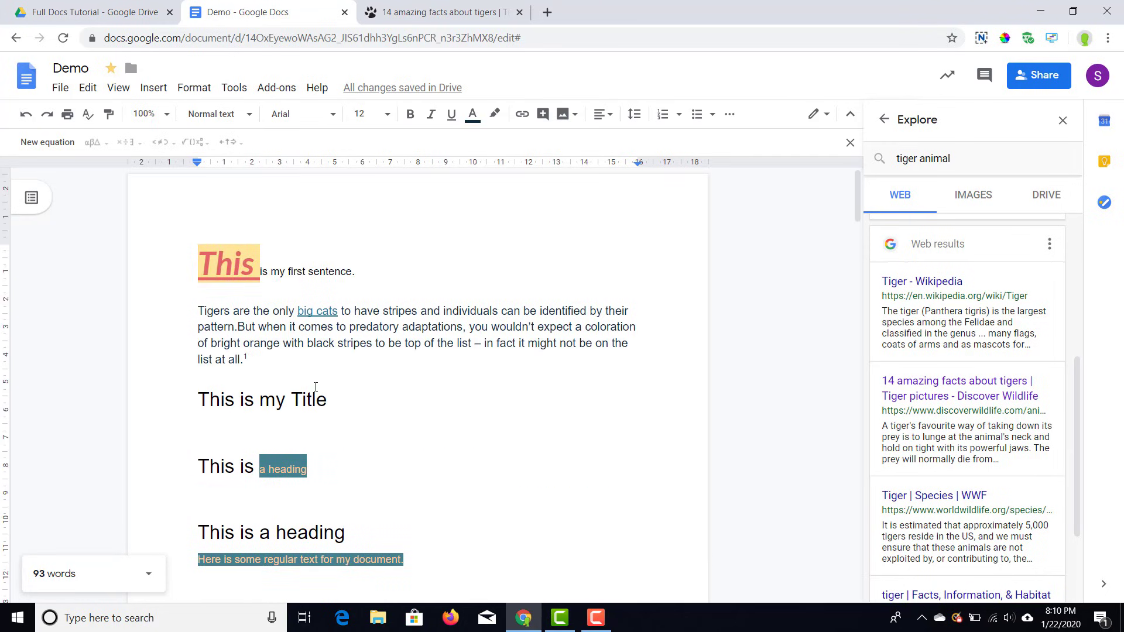
{"action": "key", "text": "BackSpace"}
Step: Change the citation format to Chicago and cite the tiger facts article as a footnote on the pasted paragraph
{"action": "left_click", "coordinate": [1048, 246]}
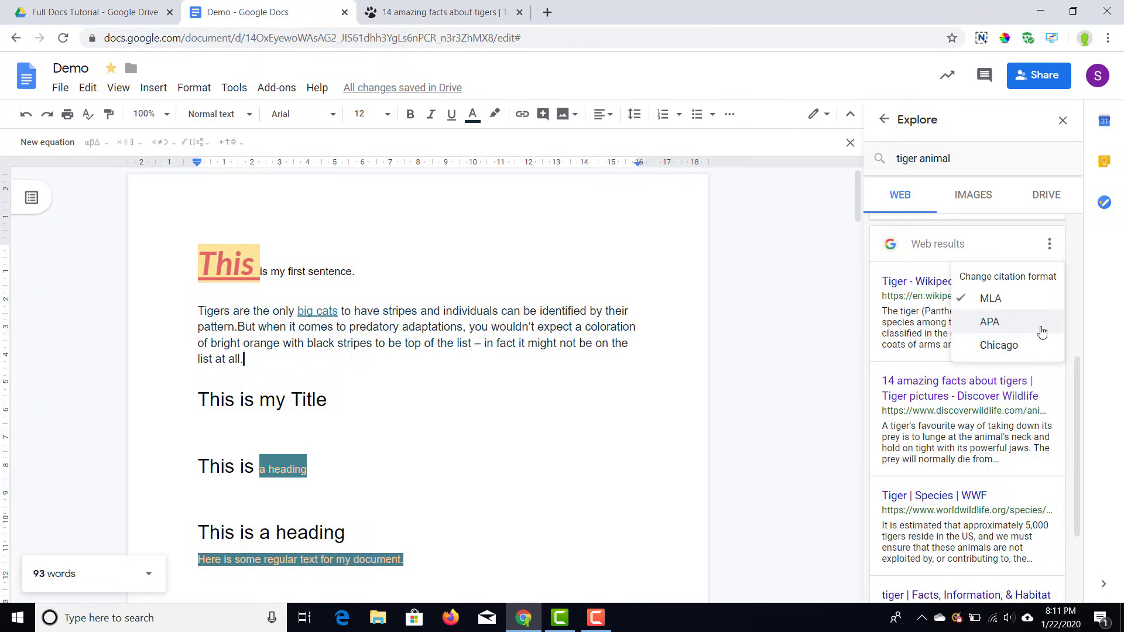
{"action": "left_click", "coordinate": [1039, 344]}
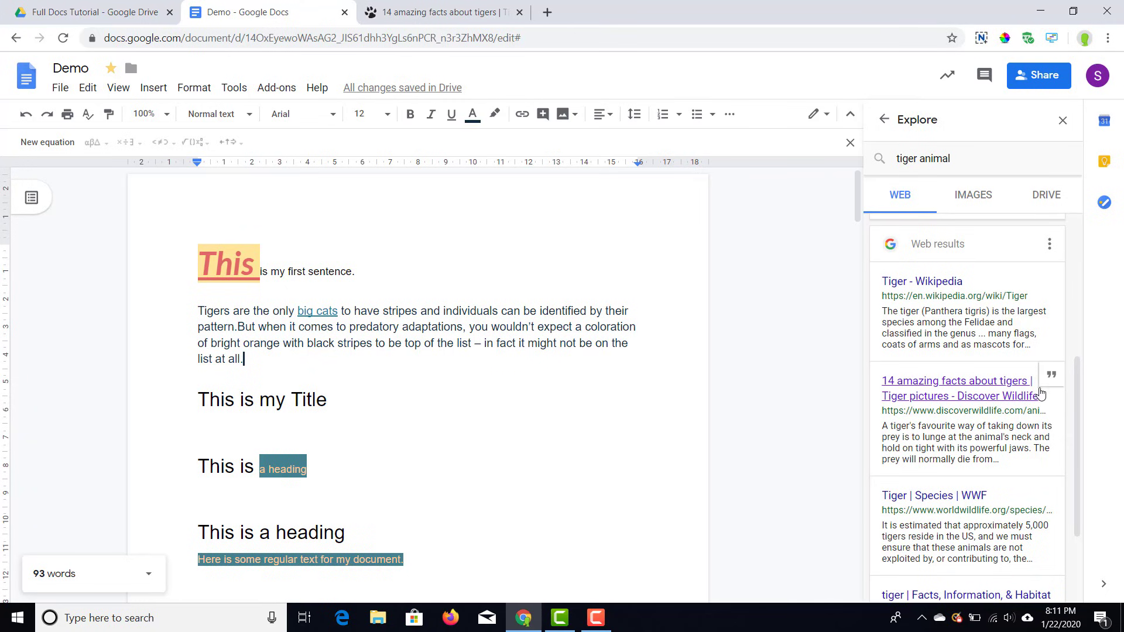
{"action": "left_click", "coordinate": [1049, 378]}
{"action": "scroll", "coordinate": [575, 394], "scroll_direction": "down", "scroll_amount": 9}
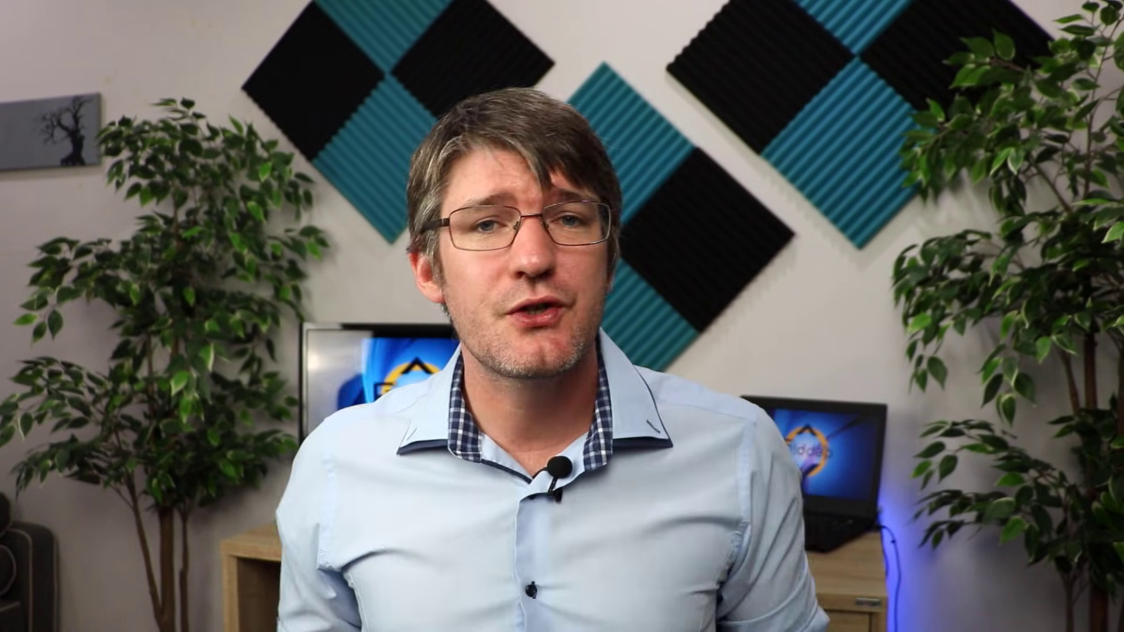
Step: Insert the white tiger picture from the Explore image results below the tiger paragraph
{"action": "left_click", "coordinate": [922, 336]}
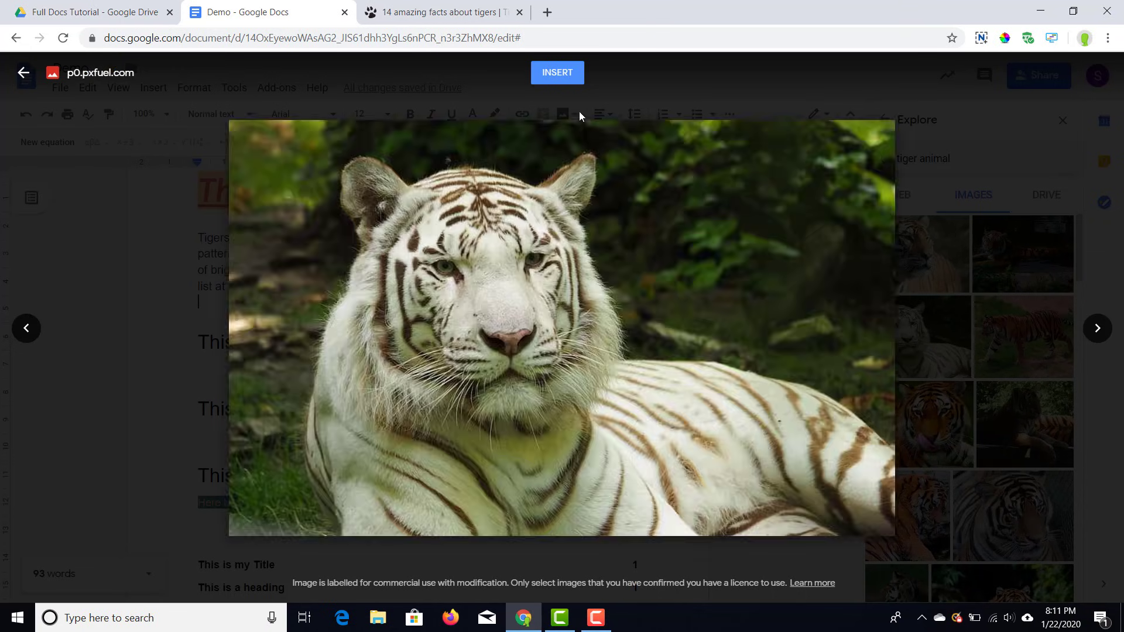
{"action": "left_click", "coordinate": [557, 75]}
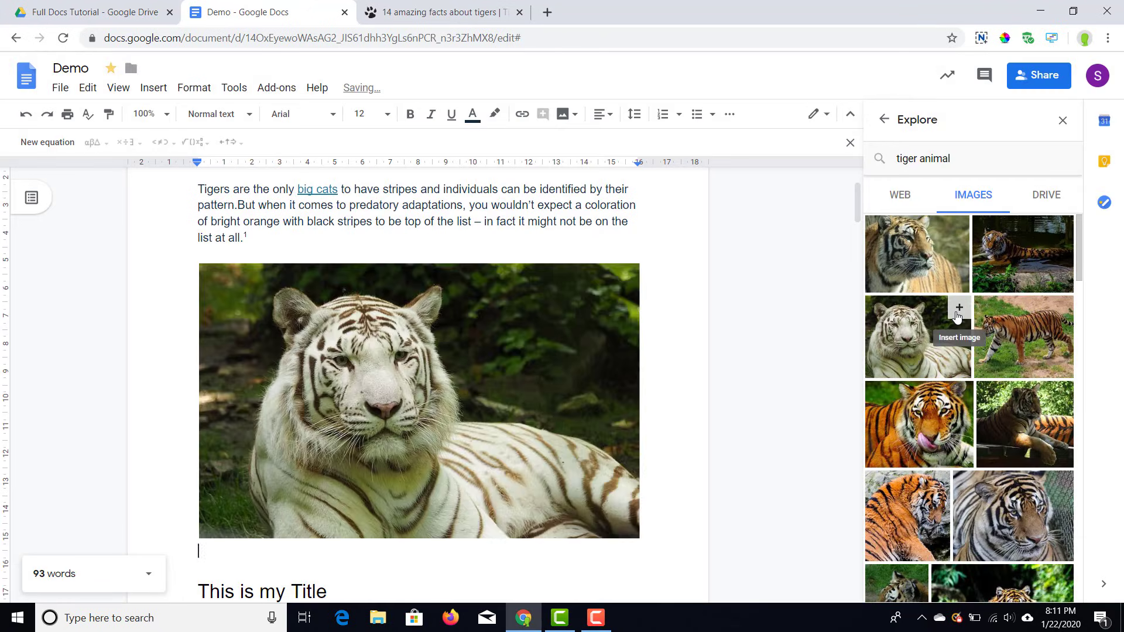
{"action": "scroll", "coordinate": [685, 447], "scroll_direction": "down", "scroll_amount": 1}
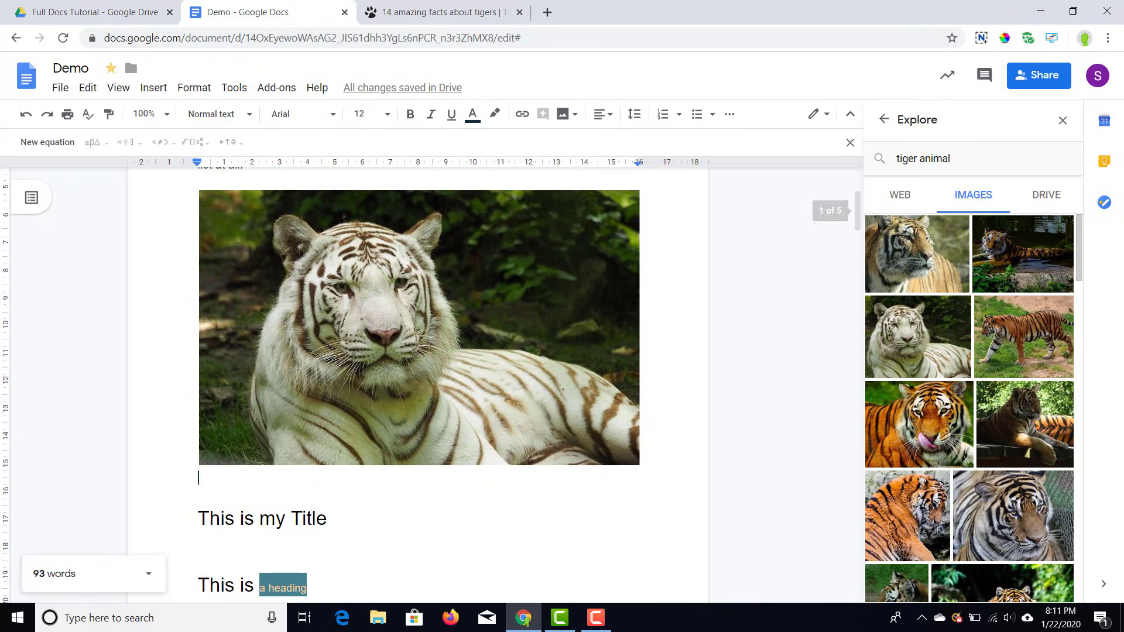
Step: Select the inserted tiger picture and examine its source link preview
{"action": "left_click", "coordinate": [473, 308]}
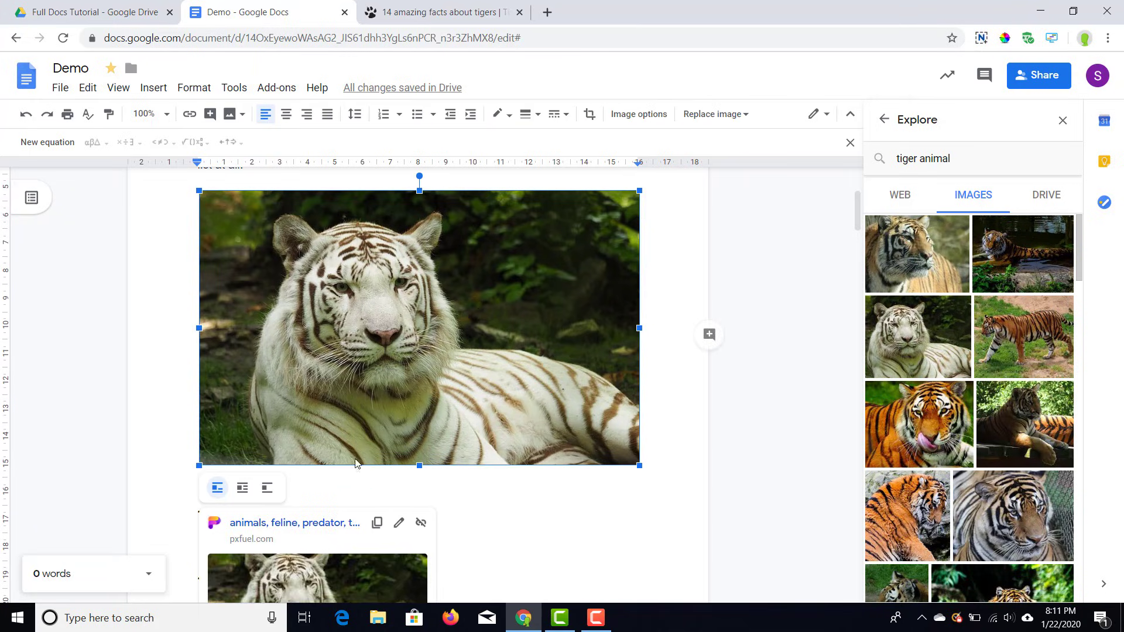
{"action": "scroll", "coordinate": [435, 414], "scroll_direction": "down", "scroll_amount": 4}
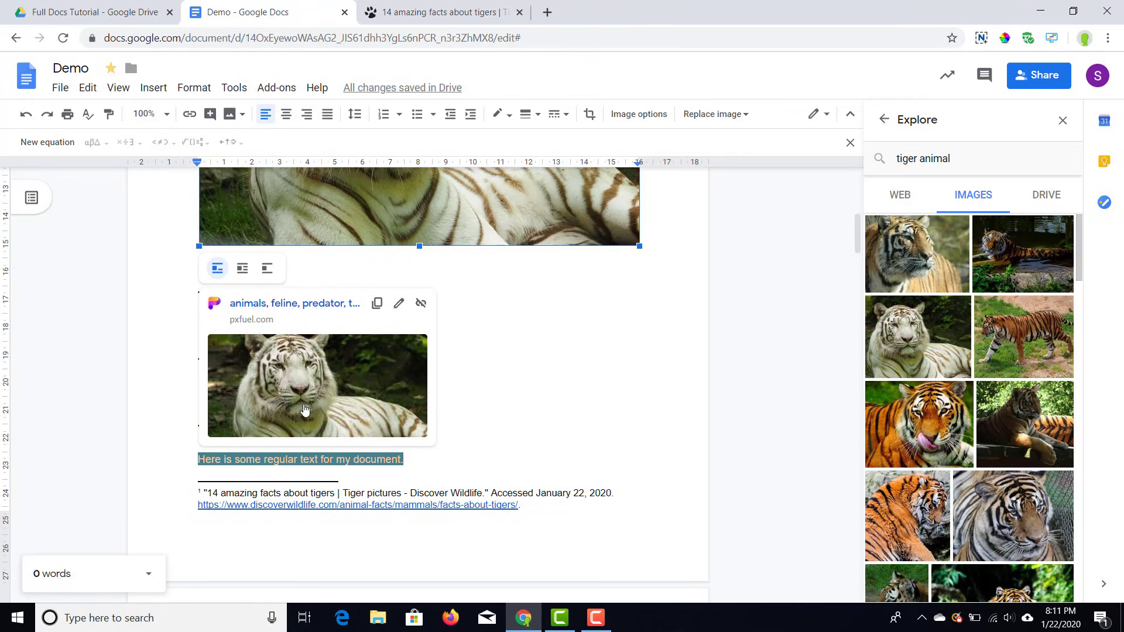
{"action": "scroll", "coordinate": [282, 388], "scroll_direction": "up", "scroll_amount": 1}
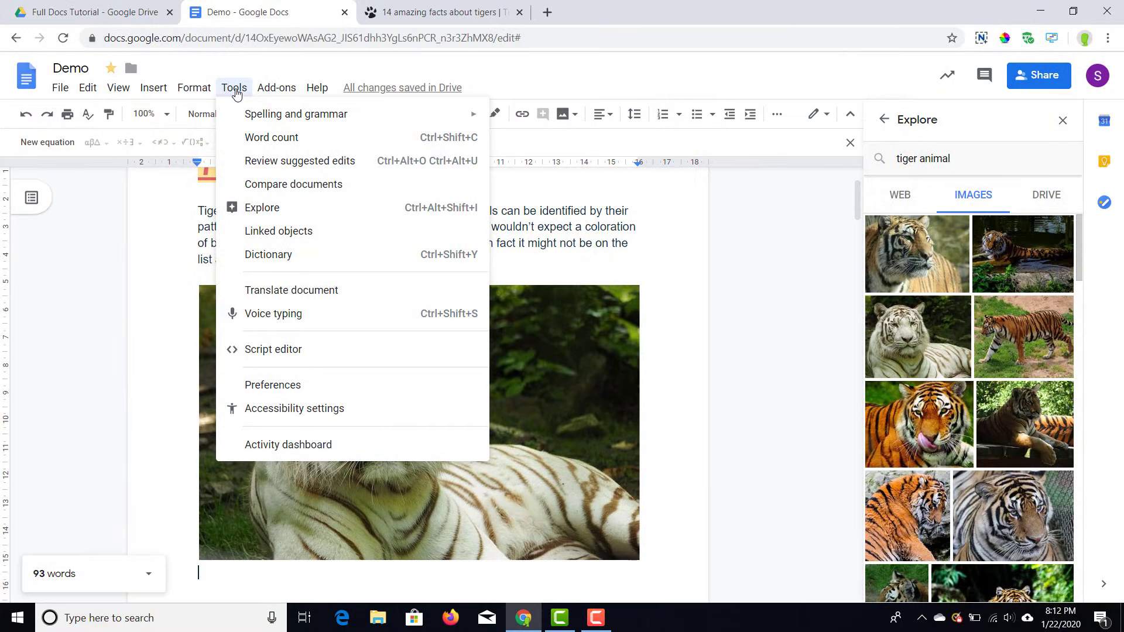
Step: List the document's linked objects and locate the Park 06 drawing in the document
{"action": "left_click", "coordinate": [312, 231]}
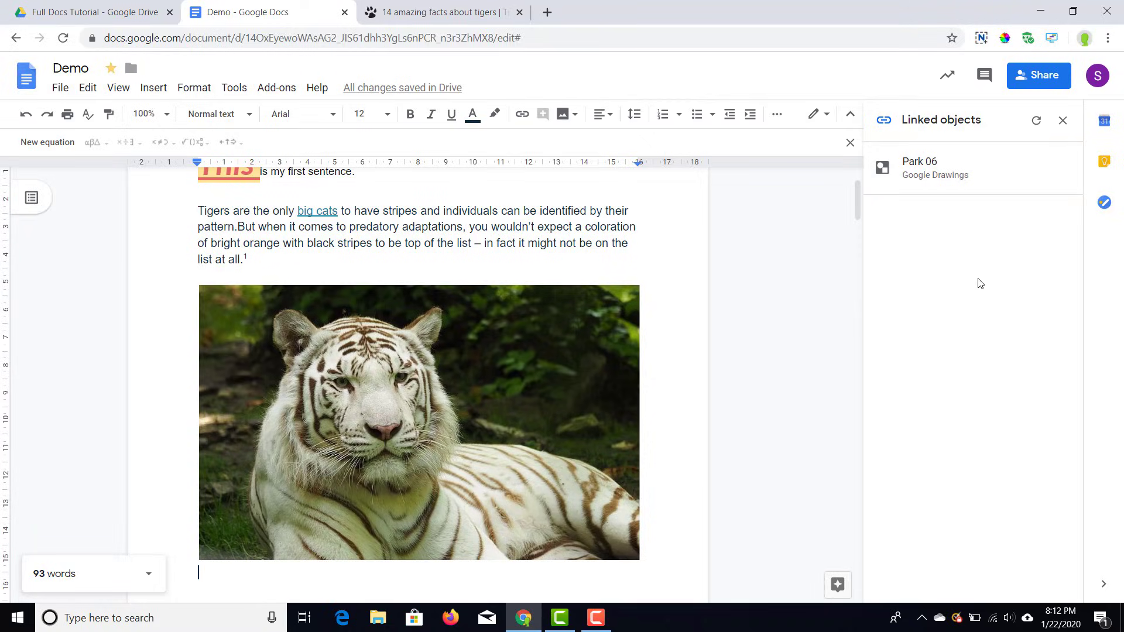
{"action": "left_click", "coordinate": [957, 179]}
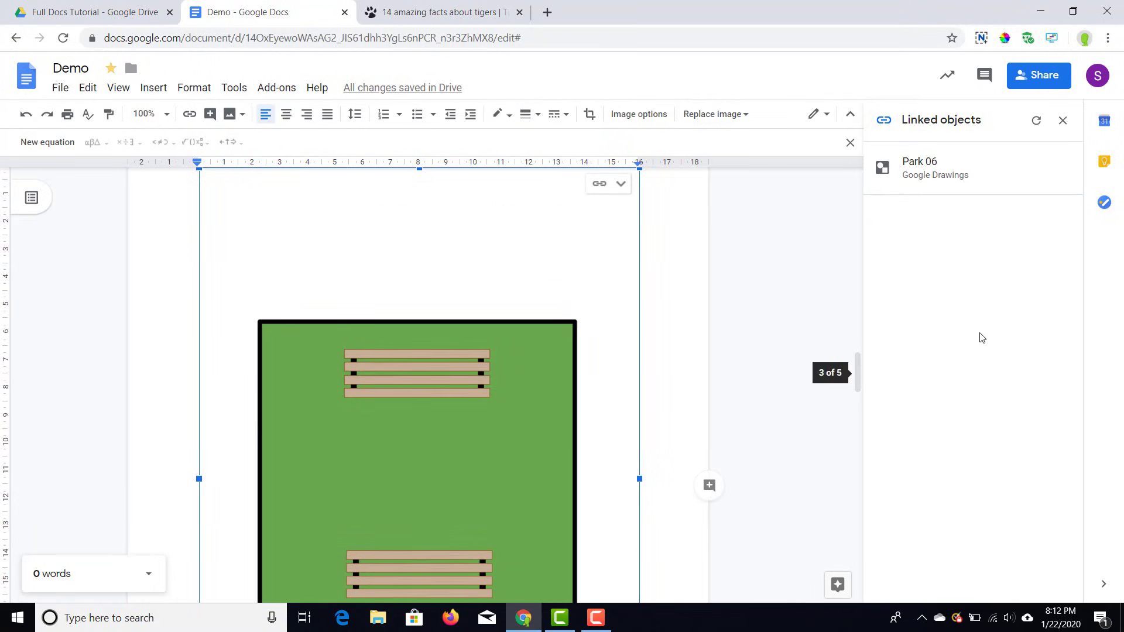
{"action": "scroll", "coordinate": [661, 327], "scroll_direction": "up", "scroll_amount": 20}
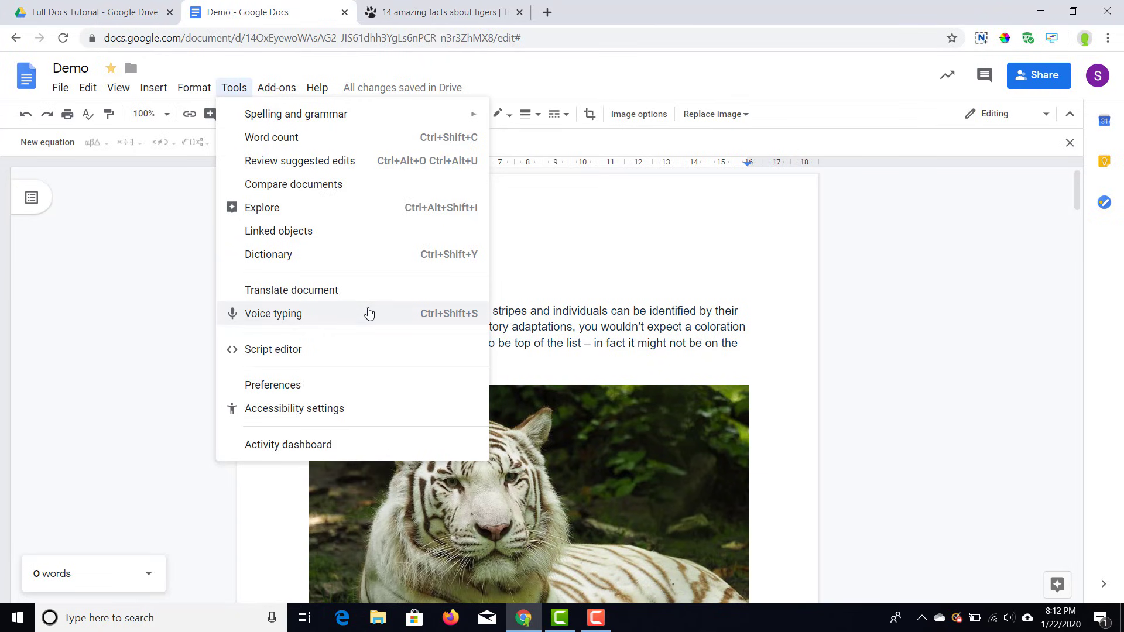
Step: Turn on voice typing with microphone access and dictate "Test test test test test." below the table
{"action": "left_click", "coordinate": [369, 314]}
{"action": "left_click", "coordinate": [76, 269]}
{"action": "left_click", "coordinate": [227, 123]}
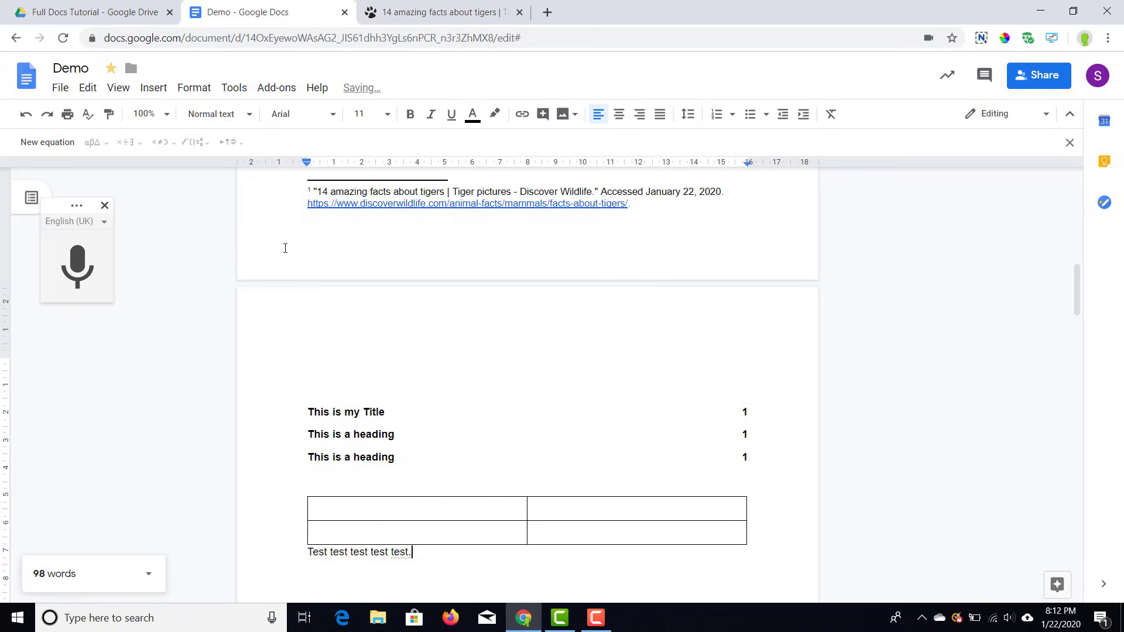
Step: Highlight the dictated test line below the table, then clear the selection and start a new paragraph beneath it
{"action": "scroll", "coordinate": [296, 407], "scroll_direction": "down", "scroll_amount": 3}
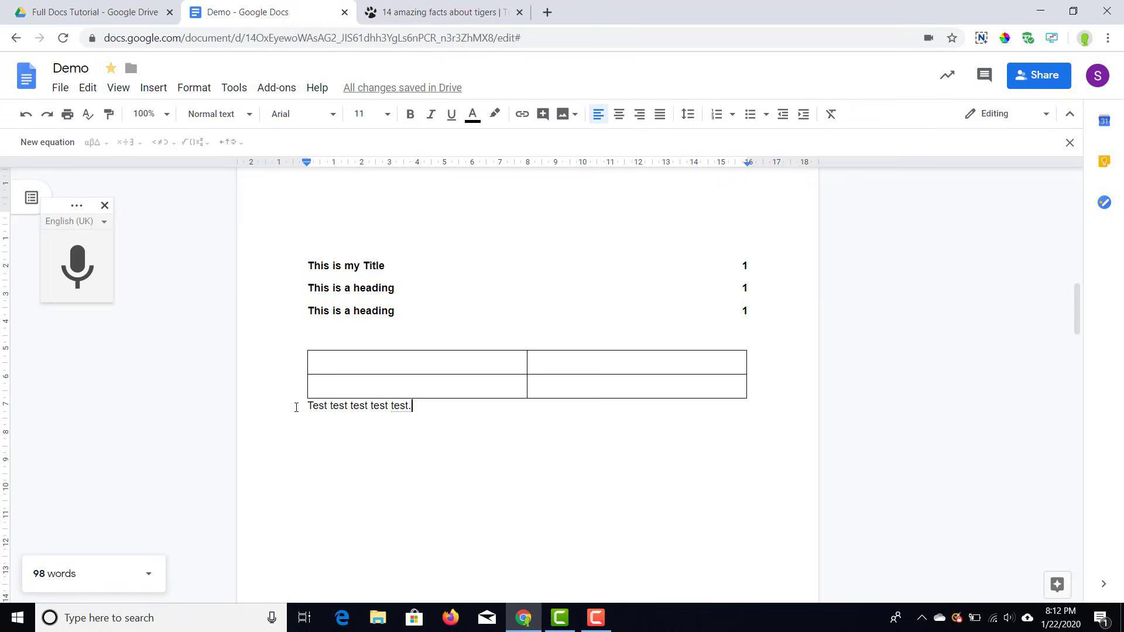
{"action": "left_click_drag", "start_coordinate": [296, 408], "coordinate": [442, 407]}
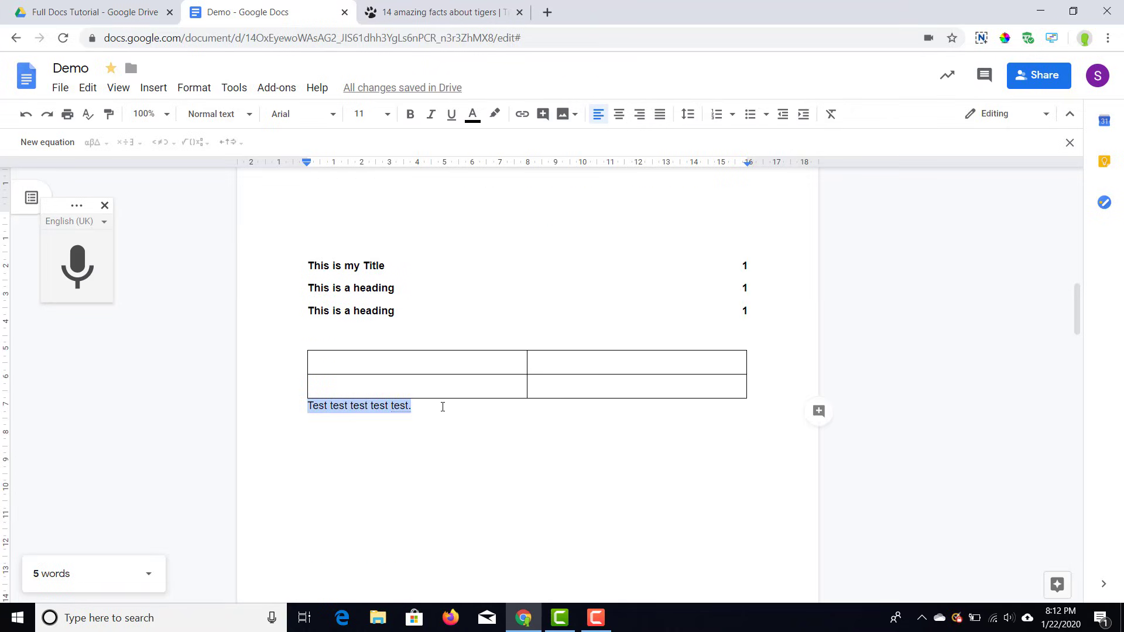
{"action": "left_click", "coordinate": [440, 443]}
{"action": "key", "text": "Return"}
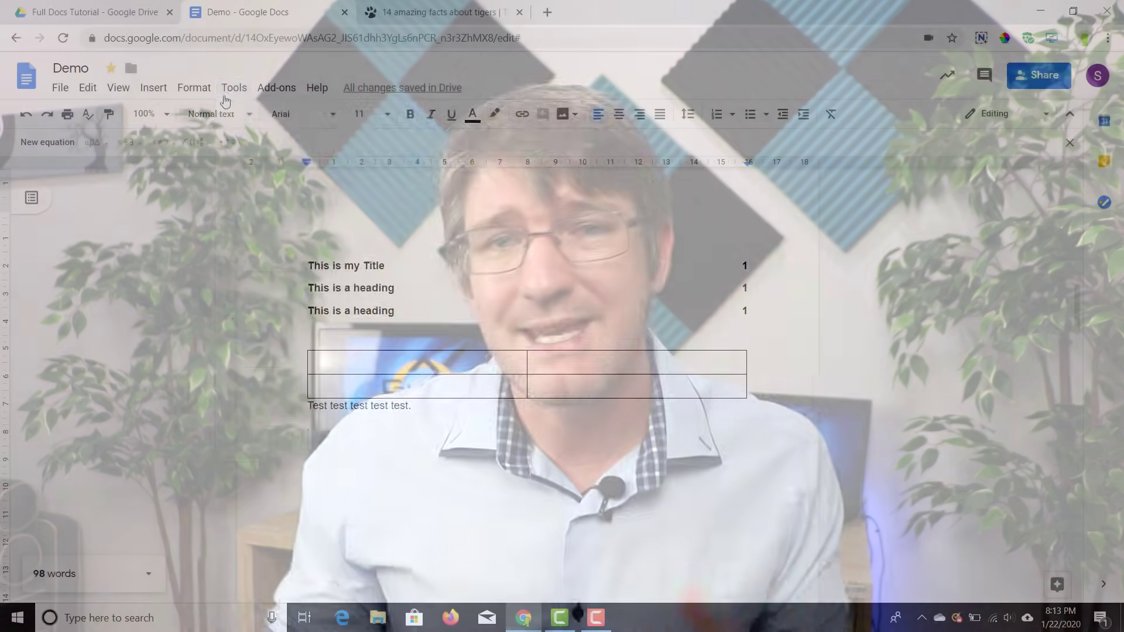
Step: Add an automatic substitution in the preferences that replaces "fct" with "flipped classroom tutorials" and save it
{"action": "left_click", "coordinate": [233, 87]}
{"action": "left_click", "coordinate": [271, 385]}
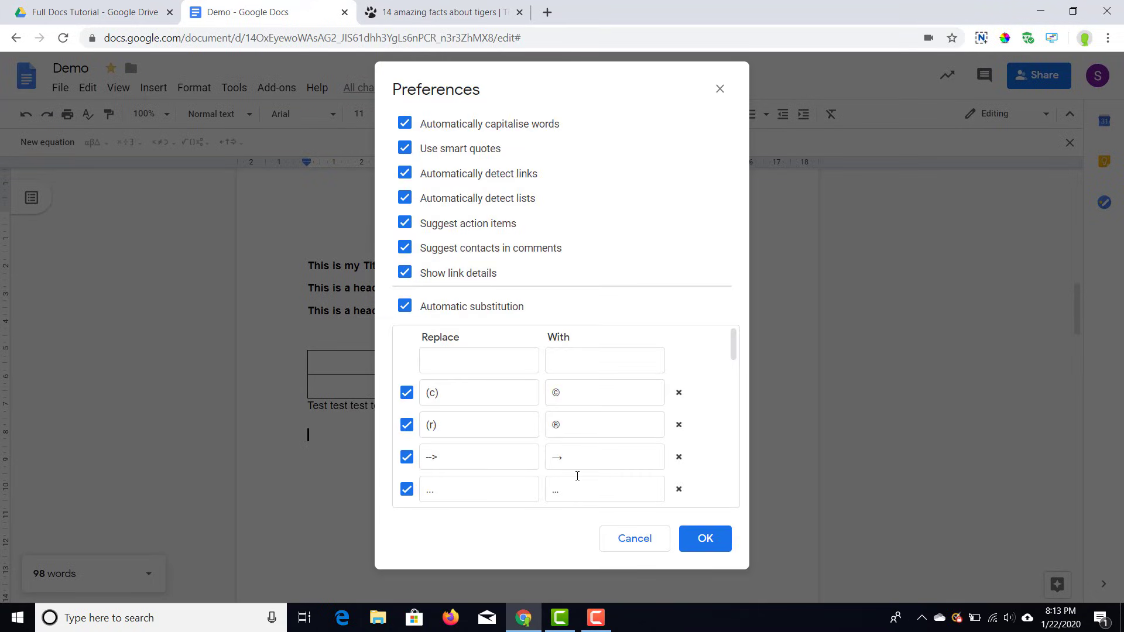
{"action": "left_click", "coordinate": [477, 364]}
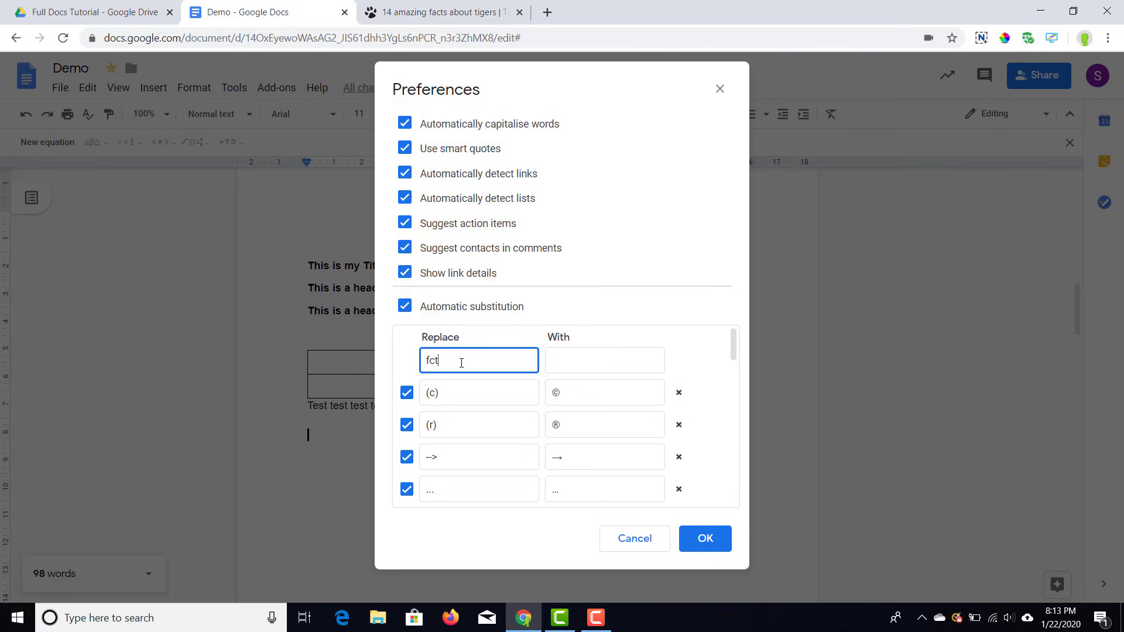
{"action": "left_click", "coordinate": [572, 364]}
{"action": "type", "text": "flip"}
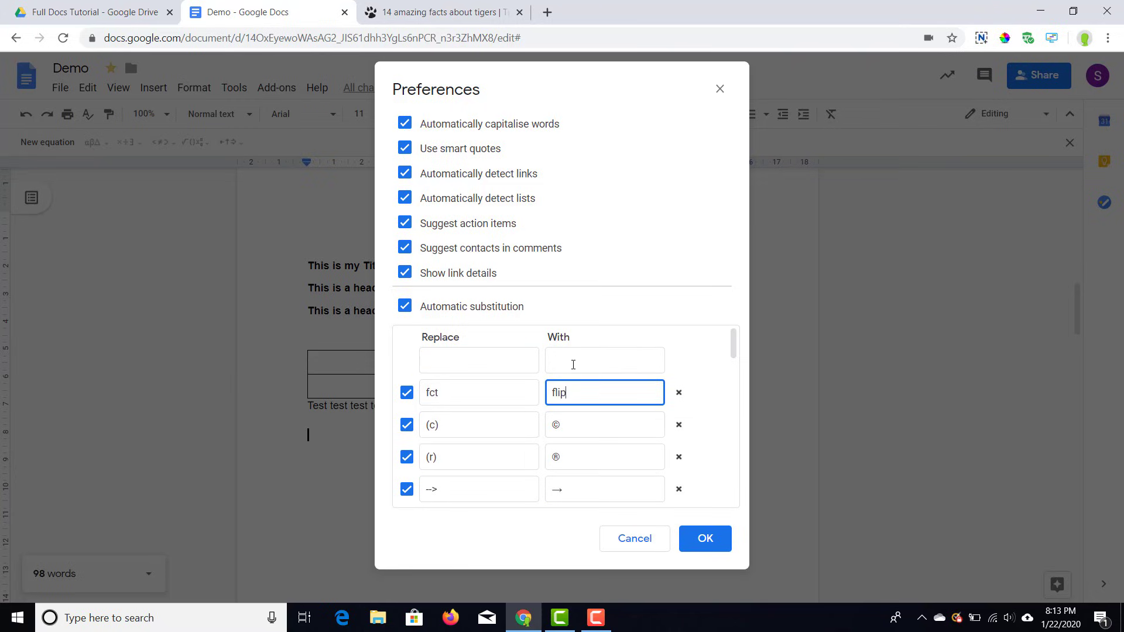
{"action": "type", "text": "ped classroom tutorials"}
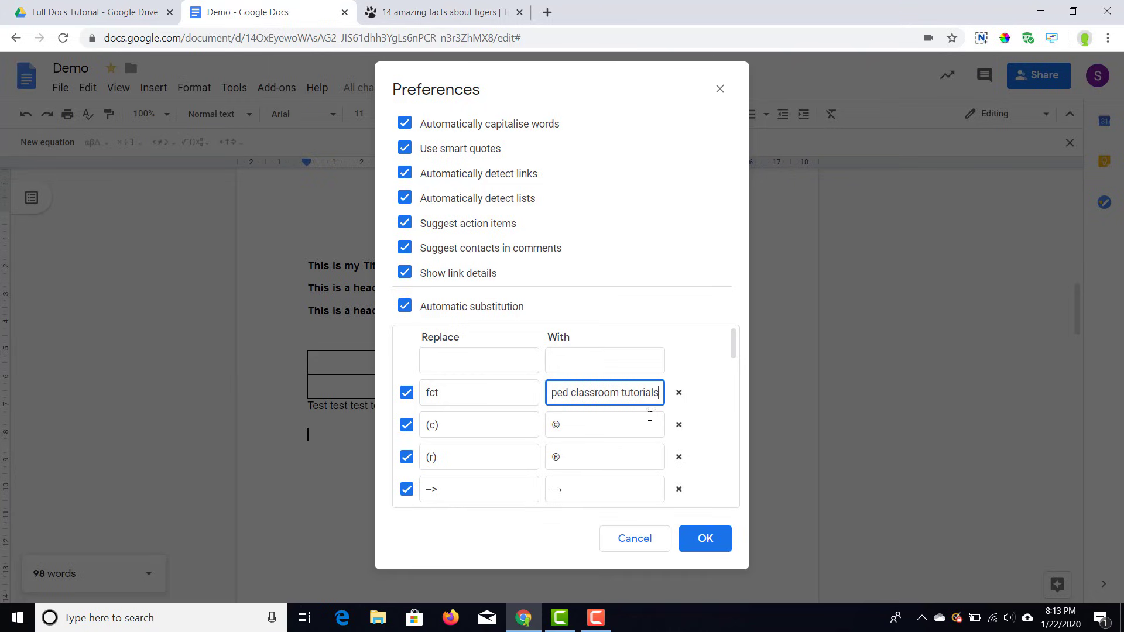
{"action": "left_click", "coordinate": [708, 538]}
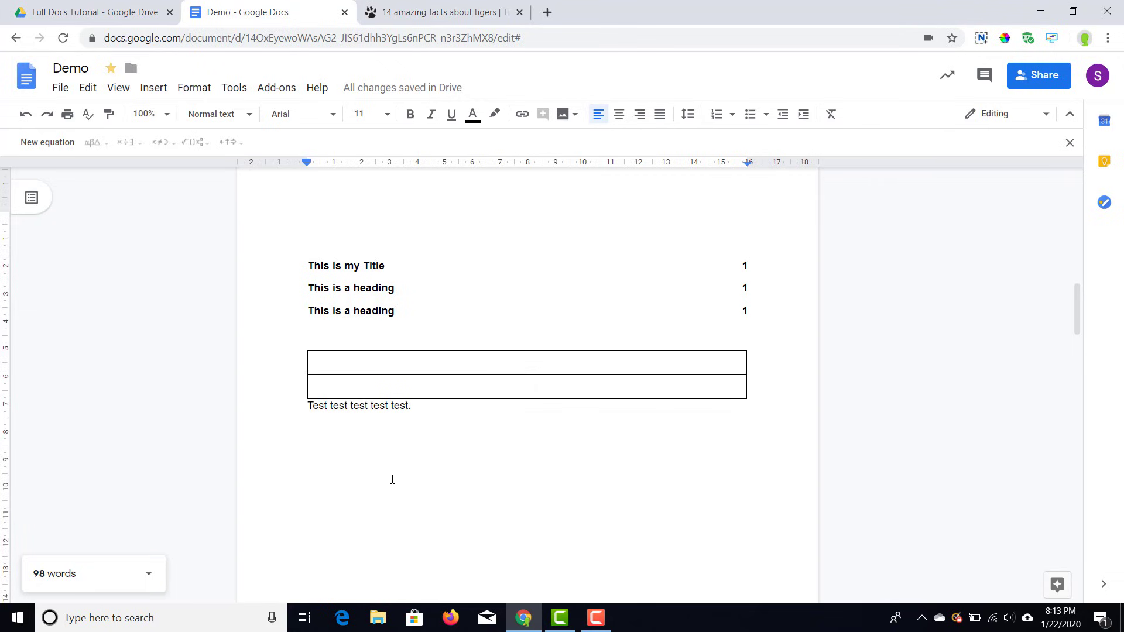
Step: Try the substitution below the dictated line by entering "fct", "ftc" twice and "fct" twice, each on its own line
{"action": "type", "text": "ftt"}
{"action": "key", "text": "Return"}
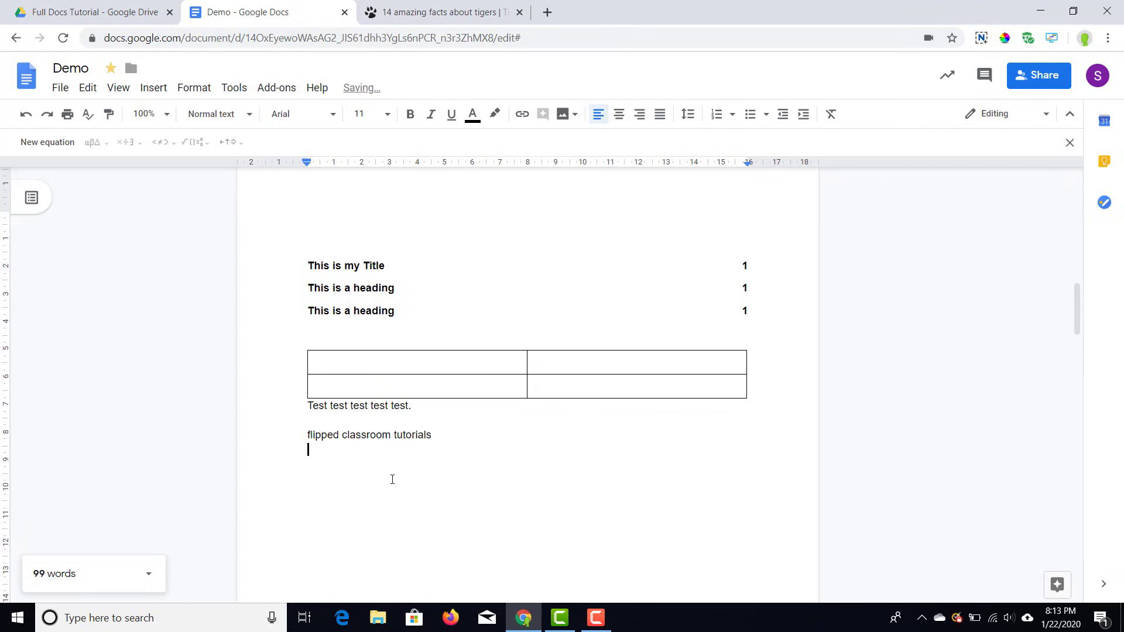
{"action": "type", "text": "ft"}
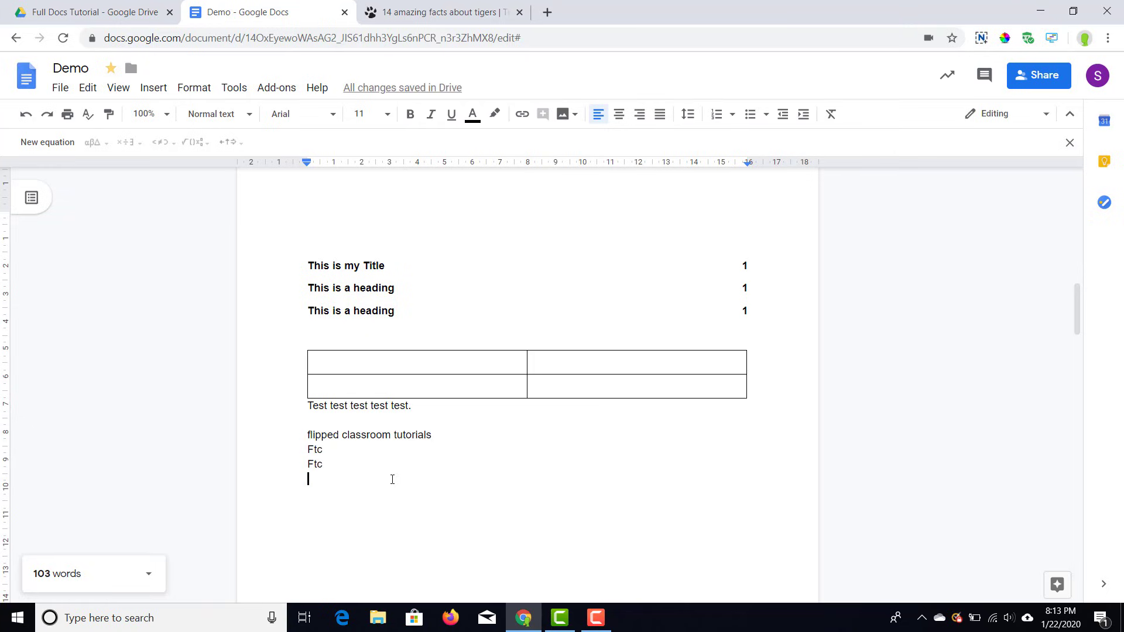
{"action": "type", "text": "fct"}
{"action": "key", "text": "Return"}
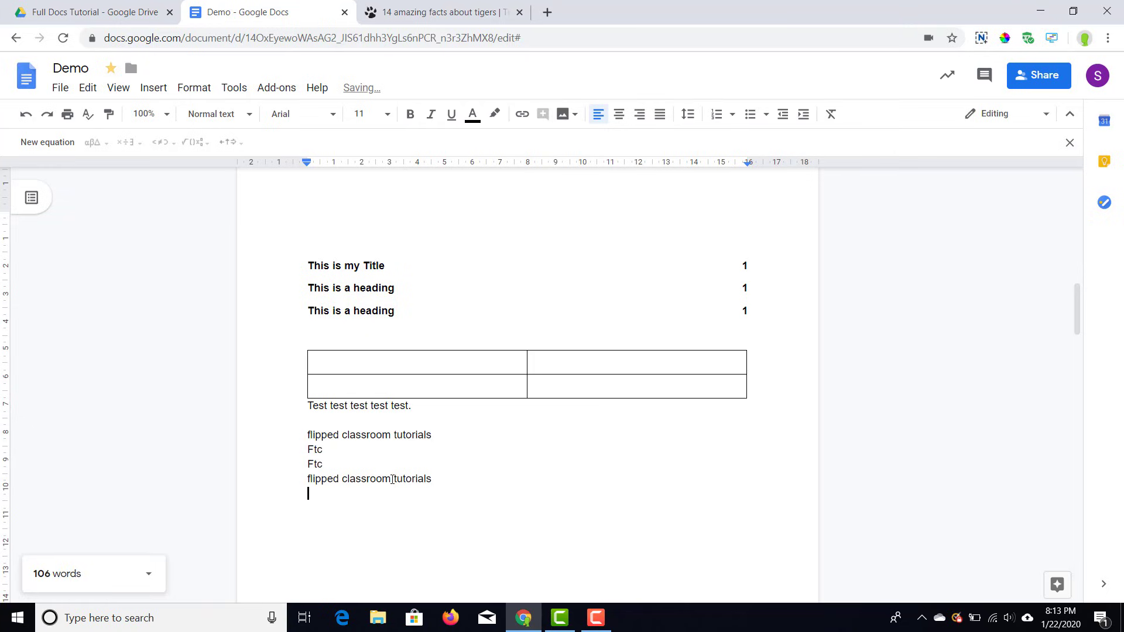
{"action": "type", "text": "fct"}
{"action": "key", "text": "Return"}
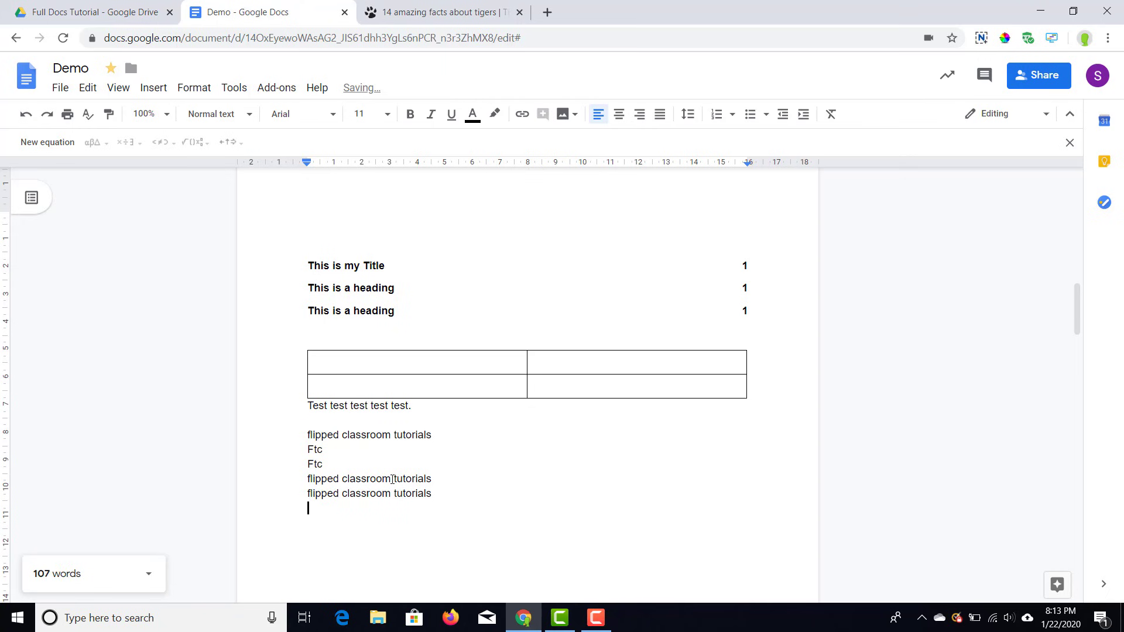
{"action": "scroll", "coordinate": [534, 457], "scroll_direction": "down", "scroll_amount": 3}
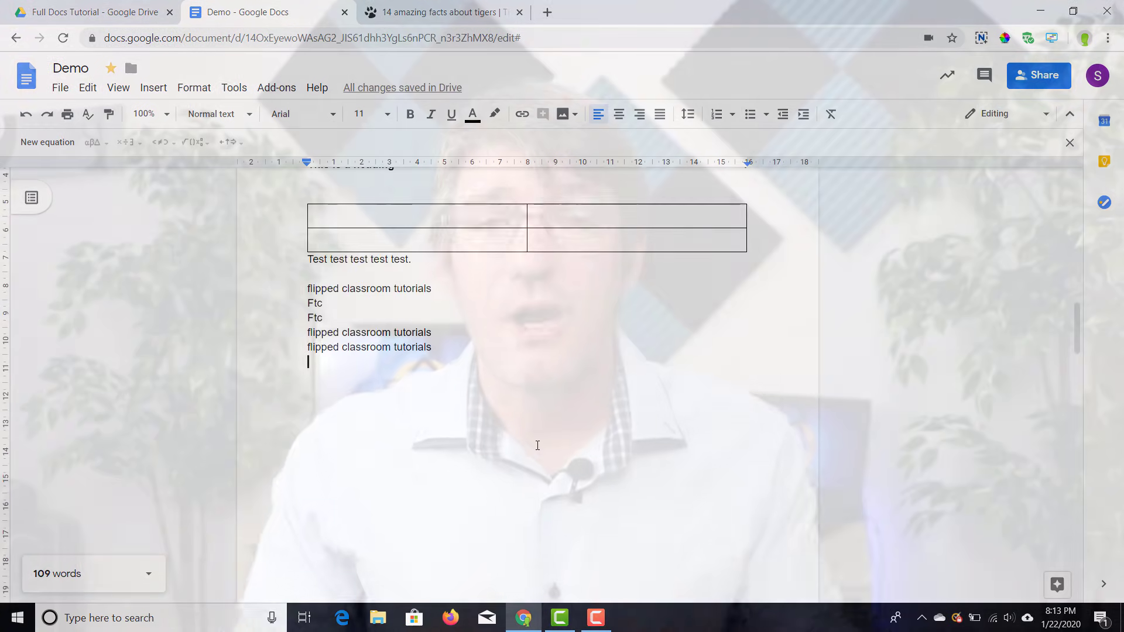